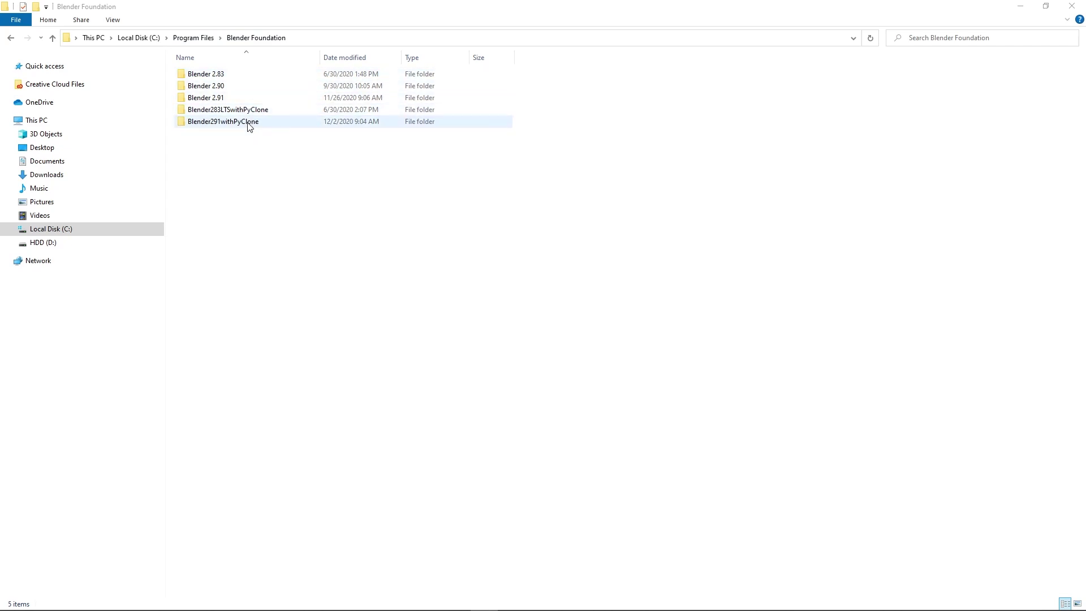
# Step: Open the Blender291withPyClone folder and select blender.exe
pyautogui.click(210, 126)
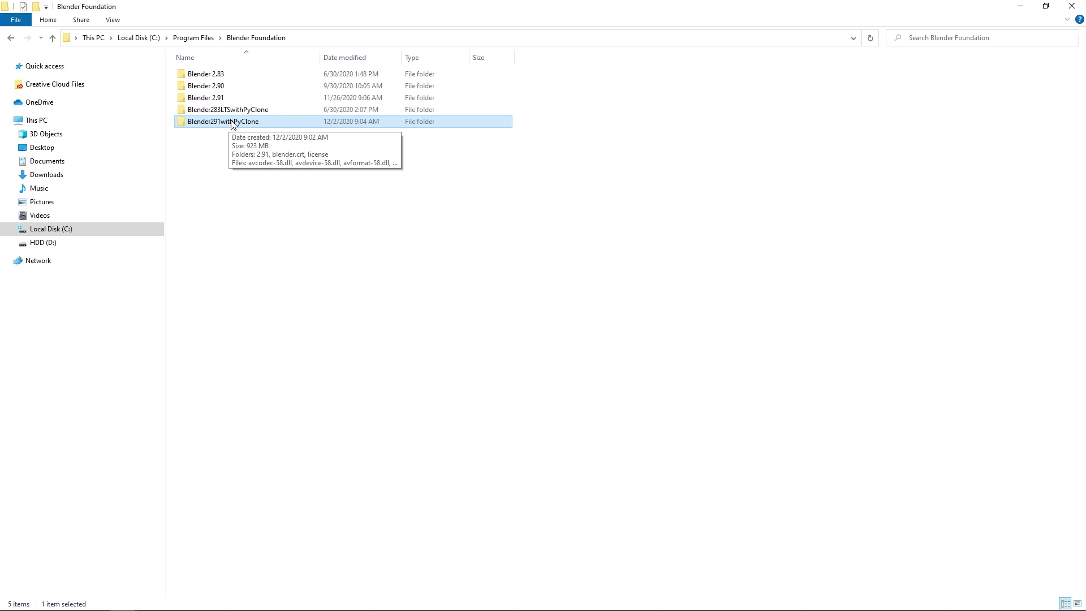
pyautogui.doubleClick(231, 123)
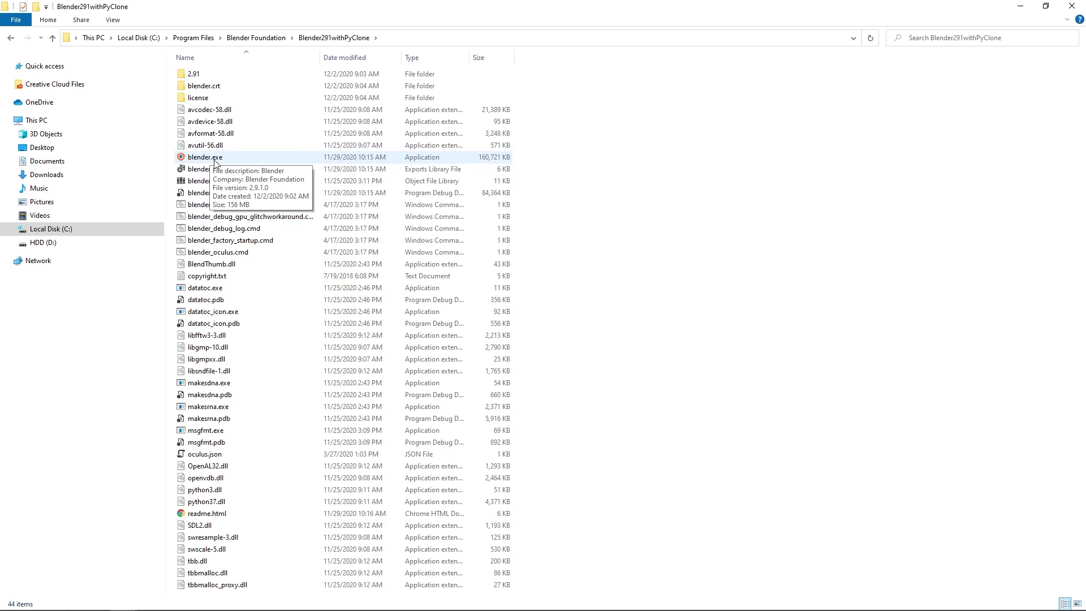
pyautogui.click(213, 160)
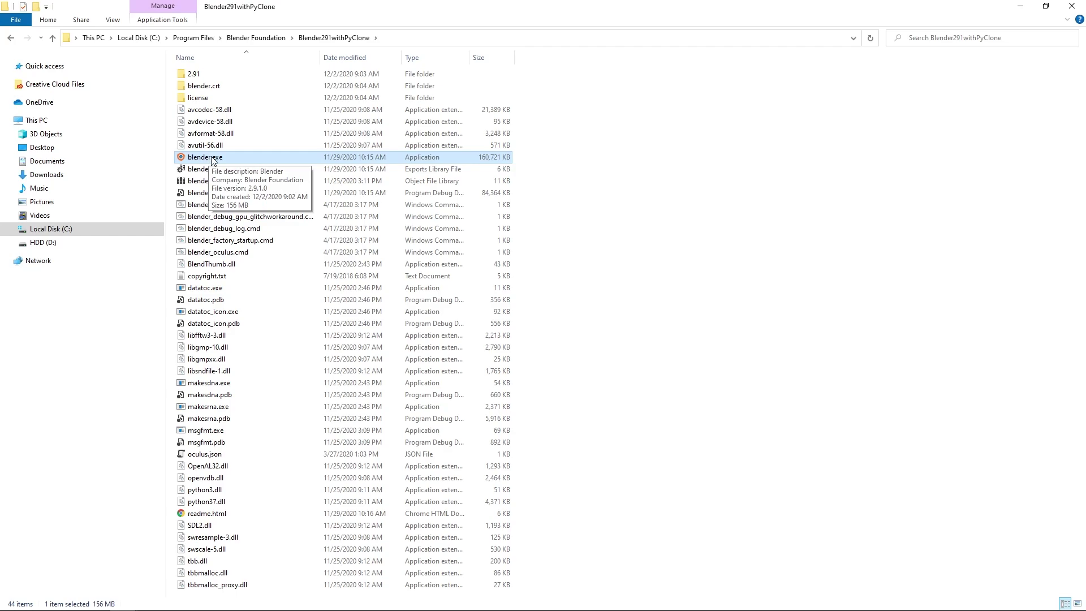
# Step: Enable 'Run this program as an administrator' in blender.exe's Compatibility properties and apply it
pyautogui.rightClick(213, 160)
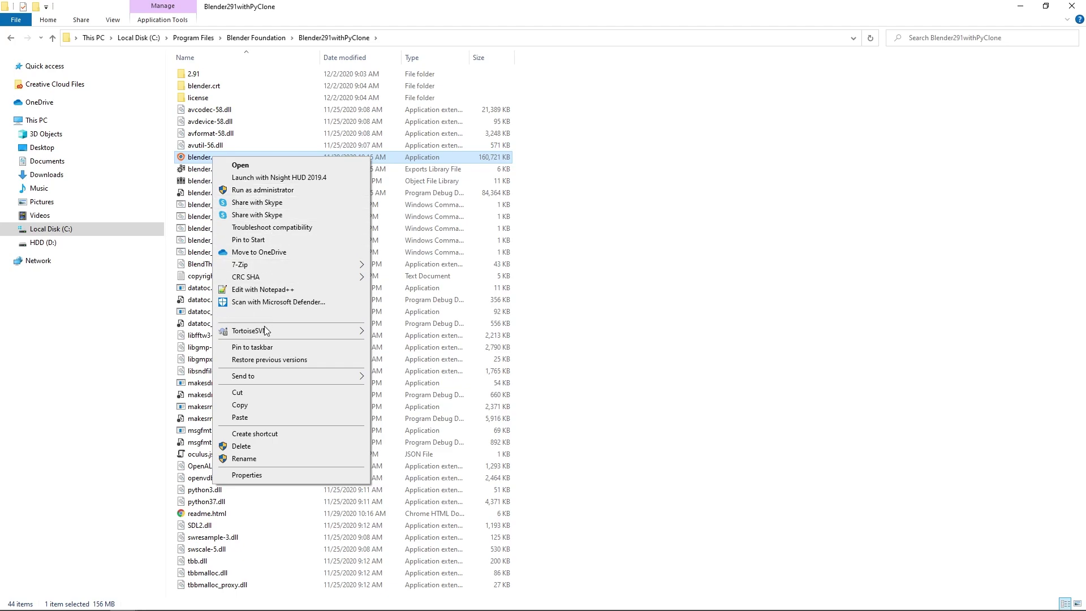
pyautogui.click(271, 476)
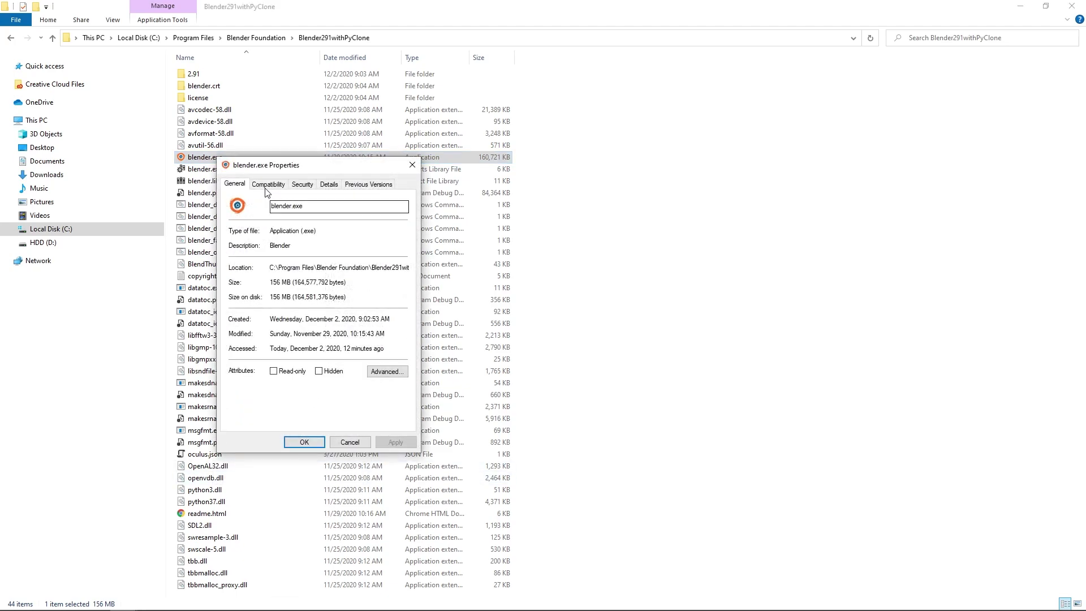
pyautogui.click(268, 184)
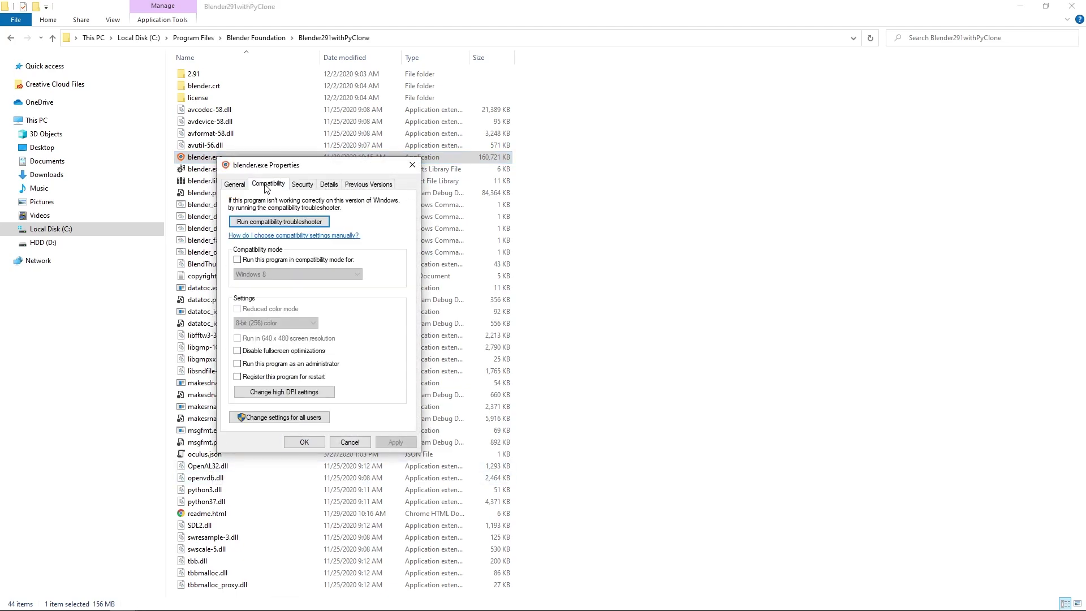
pyautogui.click(253, 364)
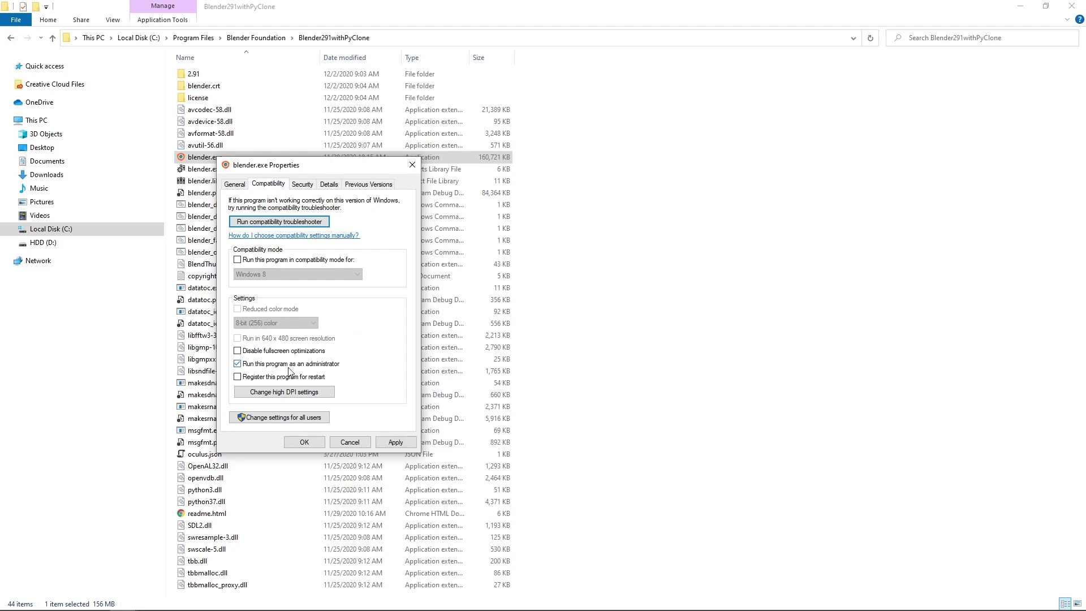
pyautogui.click(396, 442)
pyautogui.click(309, 444)
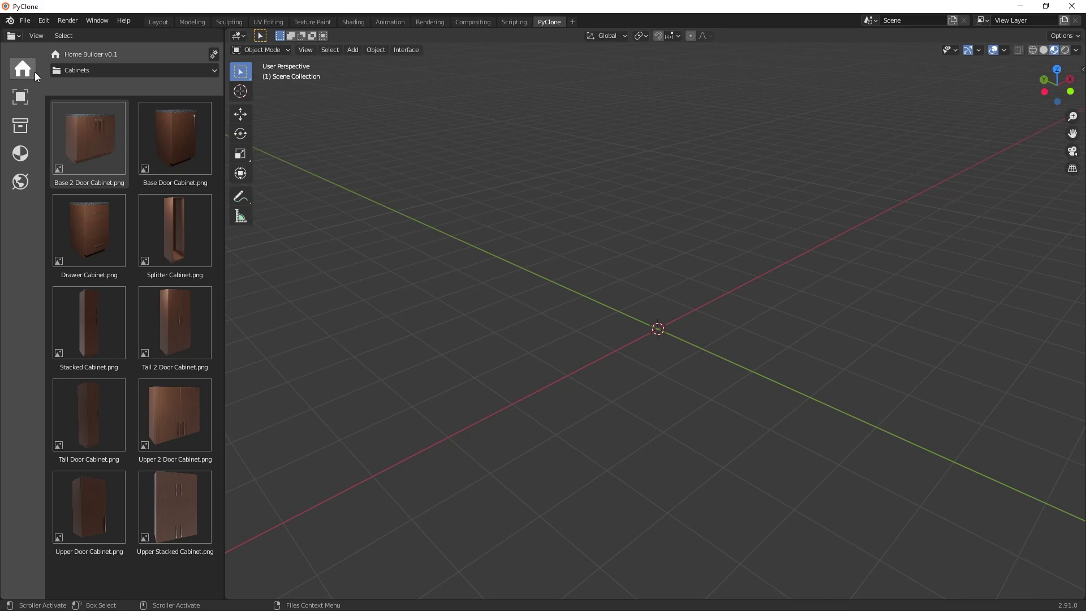
# Step: Drag the Base Door Cabinet from the Cabinets library into the scene and zoom in
pyautogui.moveTo(186, 155); pyautogui.dragTo(646, 335)
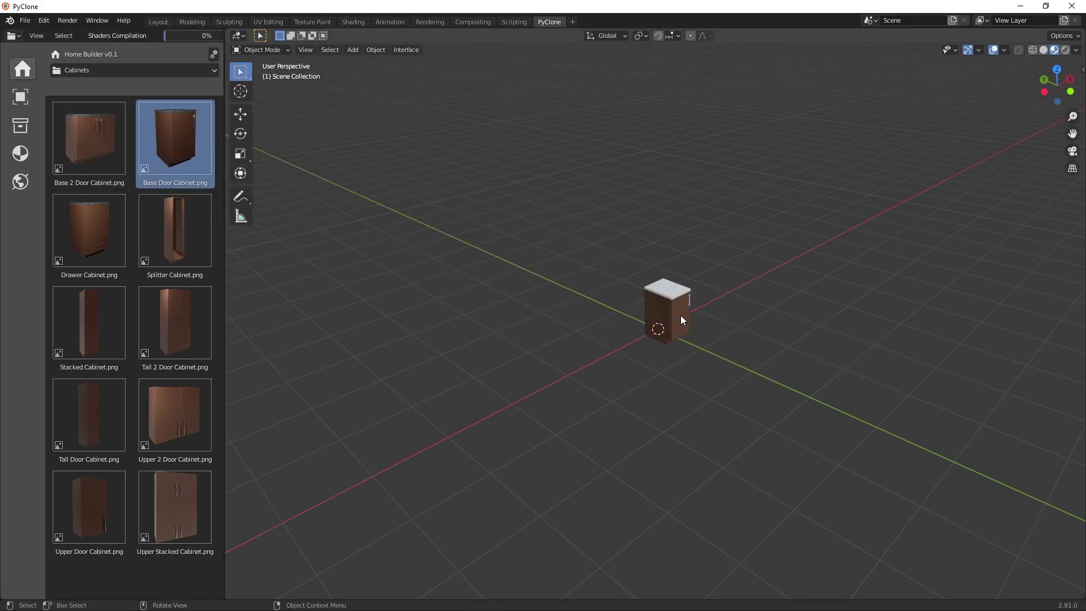
pyautogui.scroll(3, 680, 310)
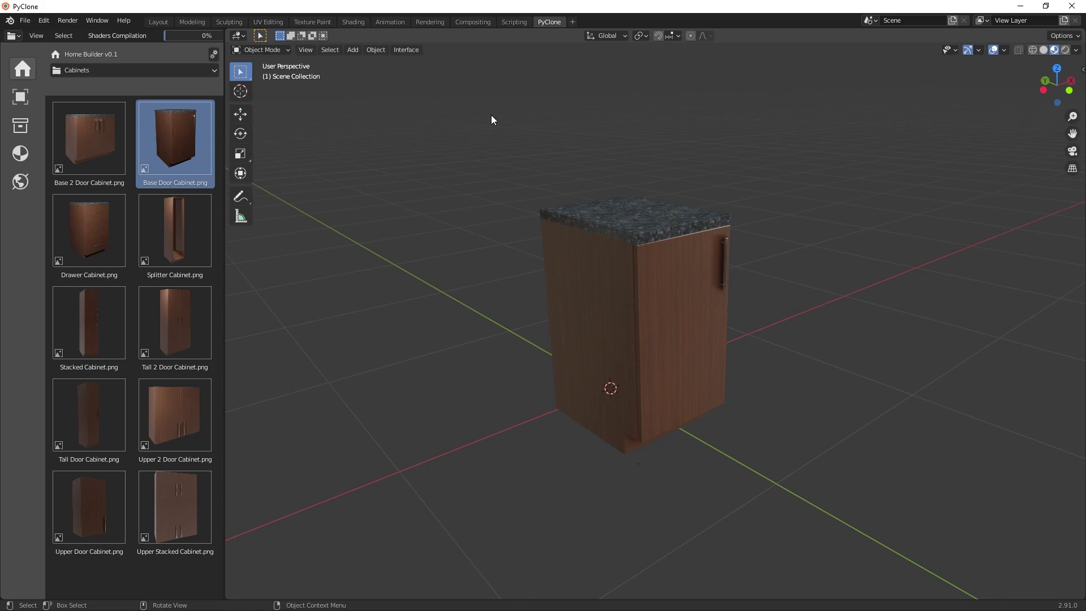
# Step: Quit PyClone without saving and inspect startup.blend and userpref.blend in the 2.91 config folder
pyautogui.click(1071, 5)
pyautogui.click(583, 333)
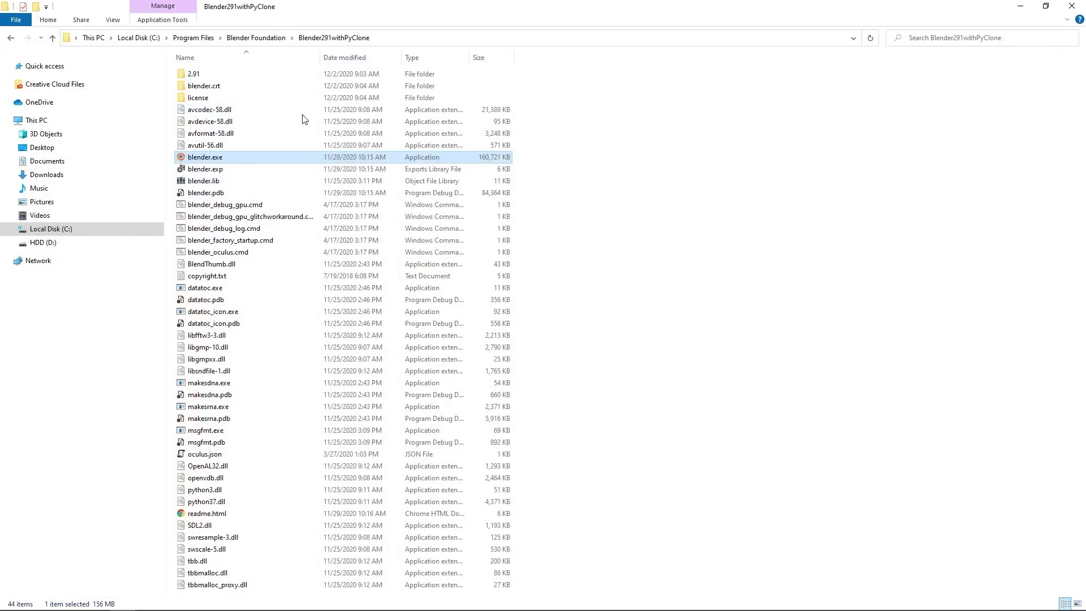
pyautogui.doubleClick(211, 74)
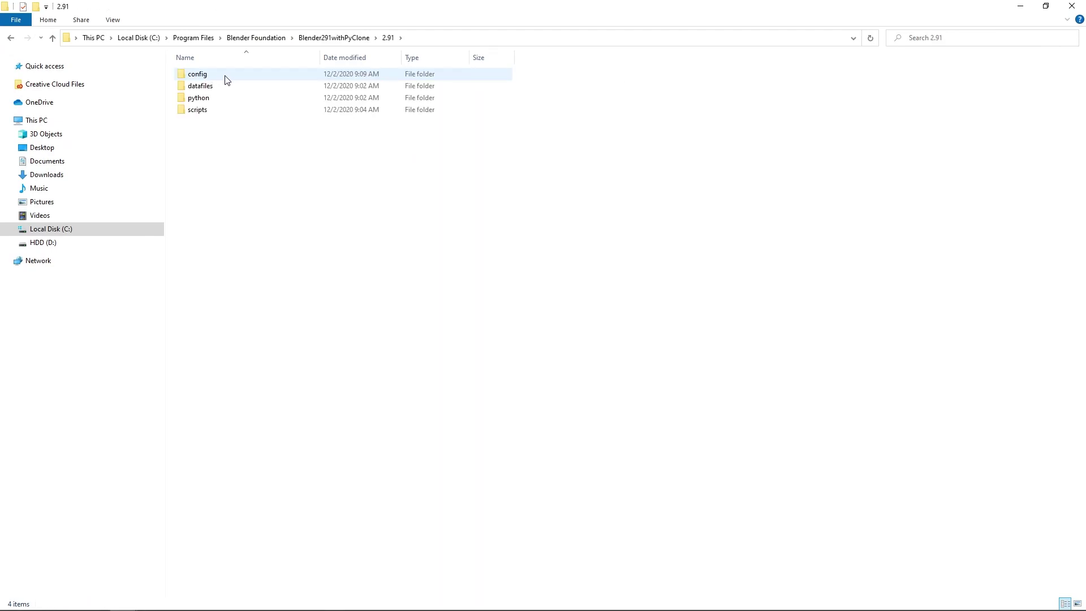
pyautogui.click(202, 77)
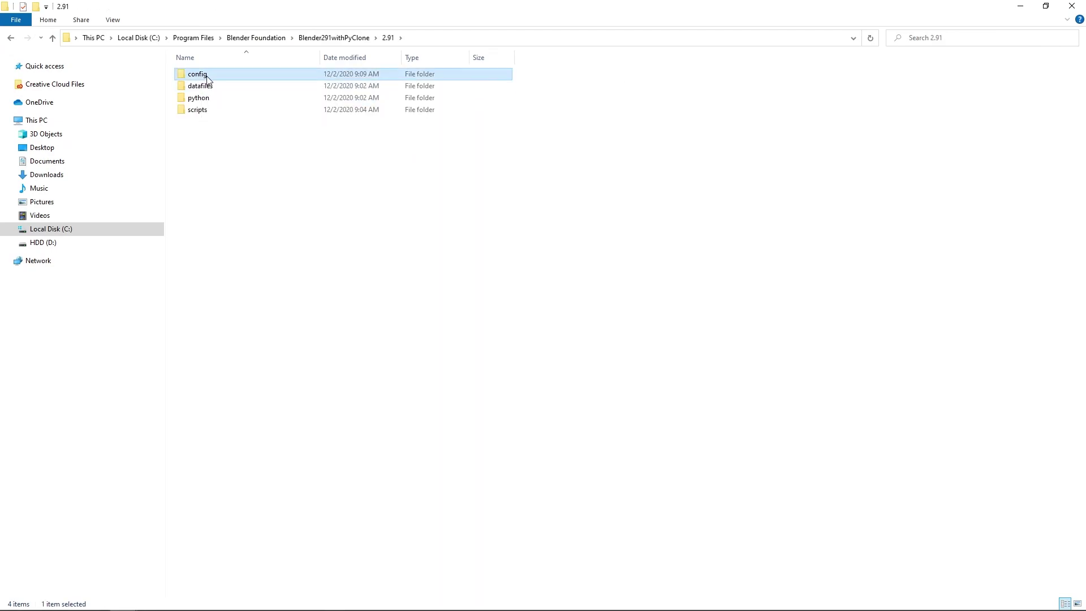
pyautogui.doubleClick(201, 78)
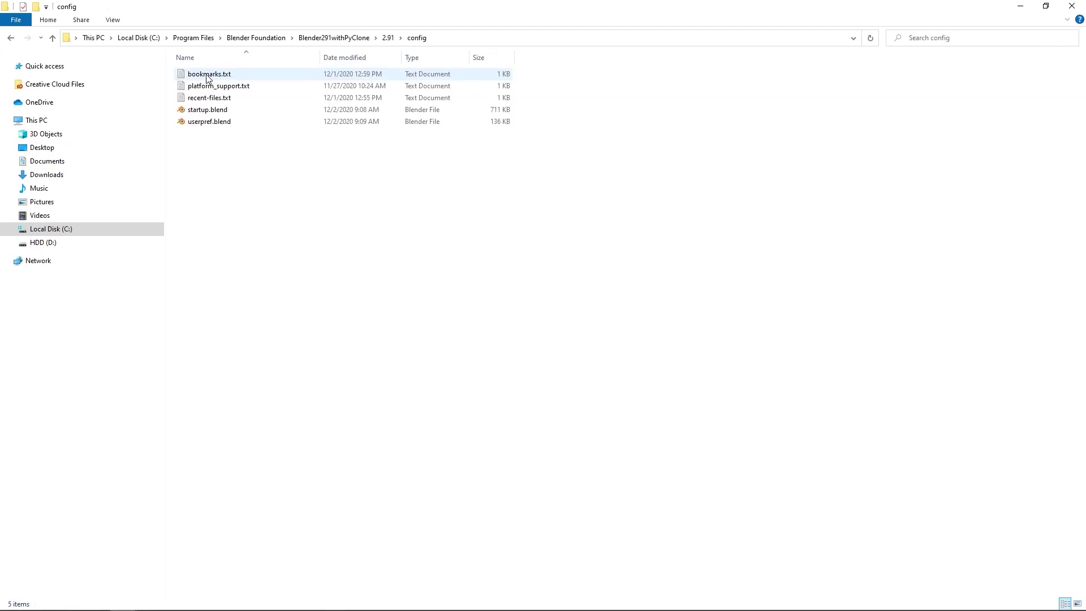
pyautogui.click(204, 113)
pyautogui.click(217, 121)
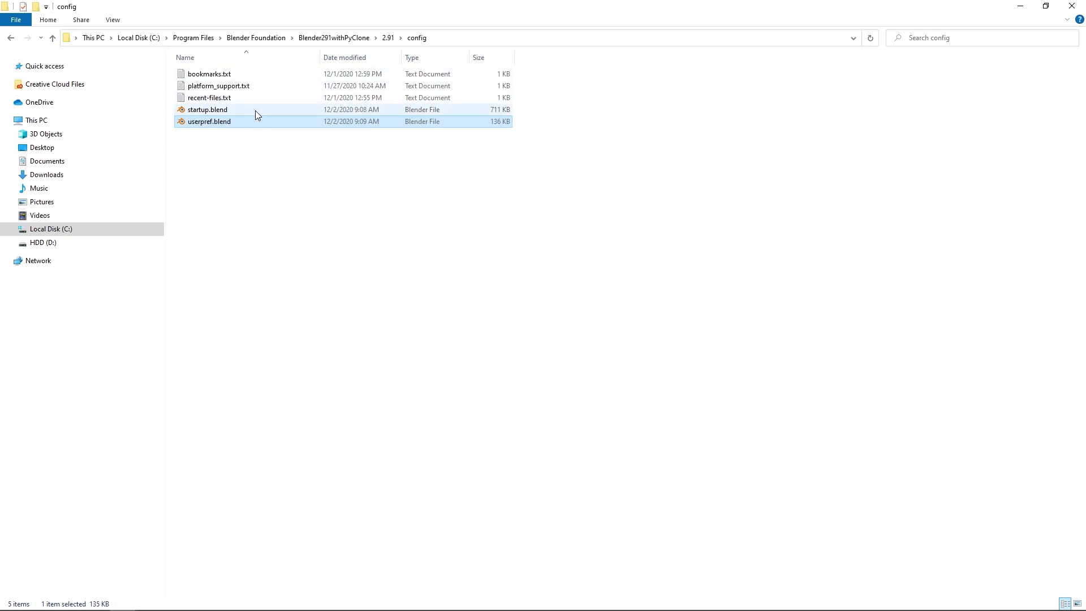
# Step: Rename the 2.91 config folder to config1, granting the rename permission
pyautogui.click(388, 38)
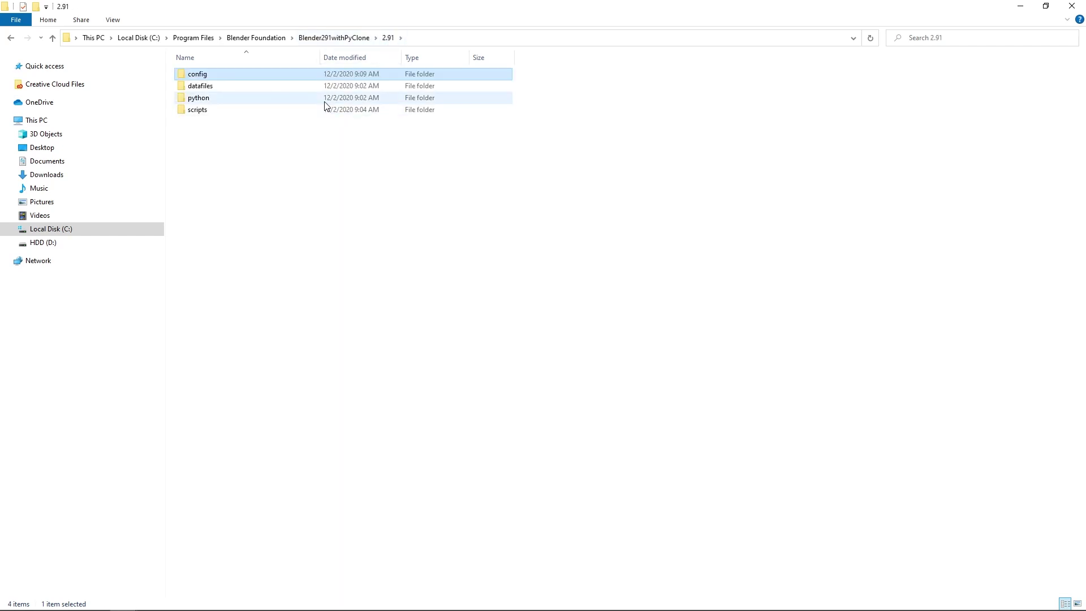
pyautogui.click(209, 74)
pyautogui.click(210, 74)
pyautogui.write('1')
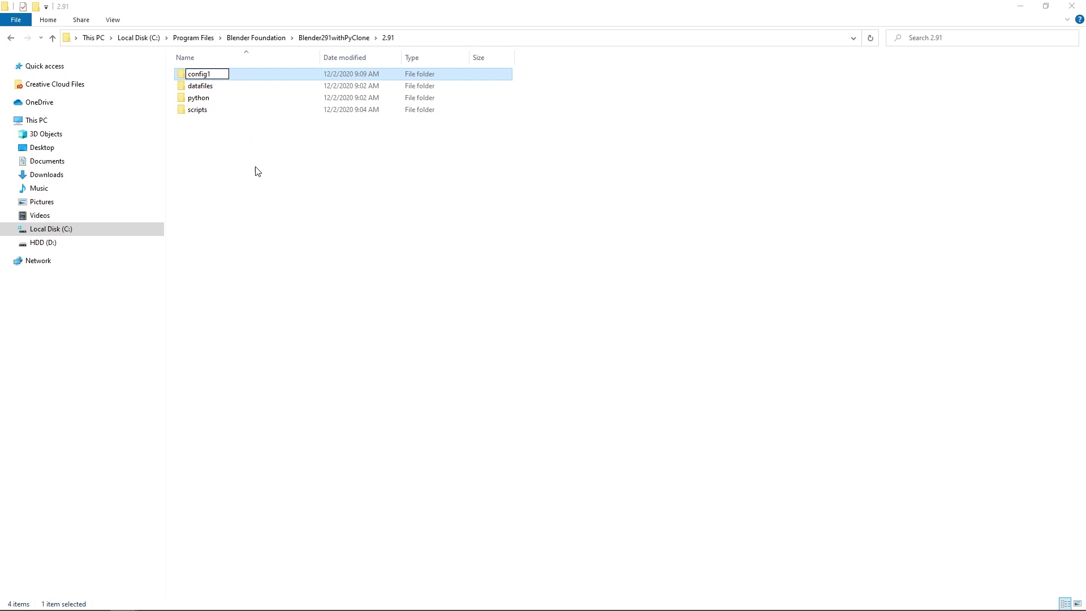
pyautogui.press('Return')
pyautogui.click(531, 358)
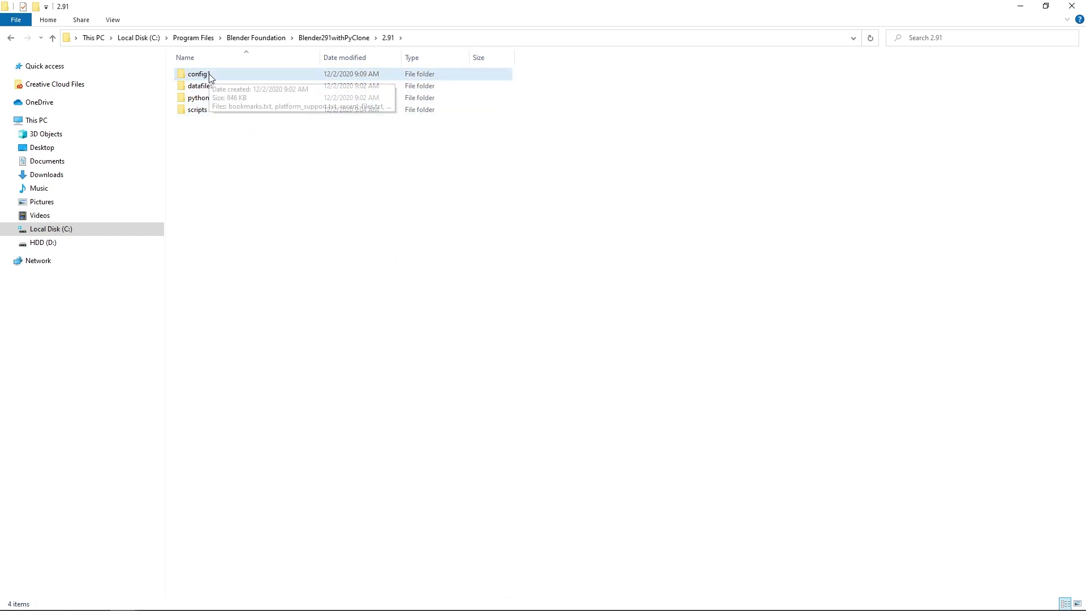
# Step: Create a new empty config folder in 2.91, then return to Blender291withPyClone
pyautogui.rightClick(250, 186)
pyautogui.moveTo(325, 371)
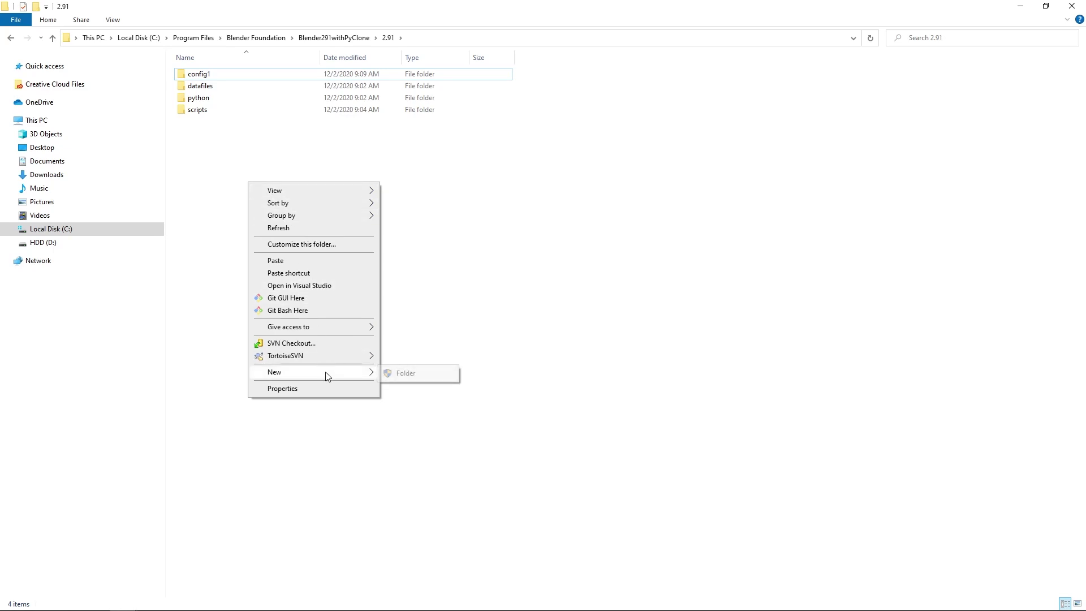
pyautogui.click(406, 374)
pyautogui.write('config')
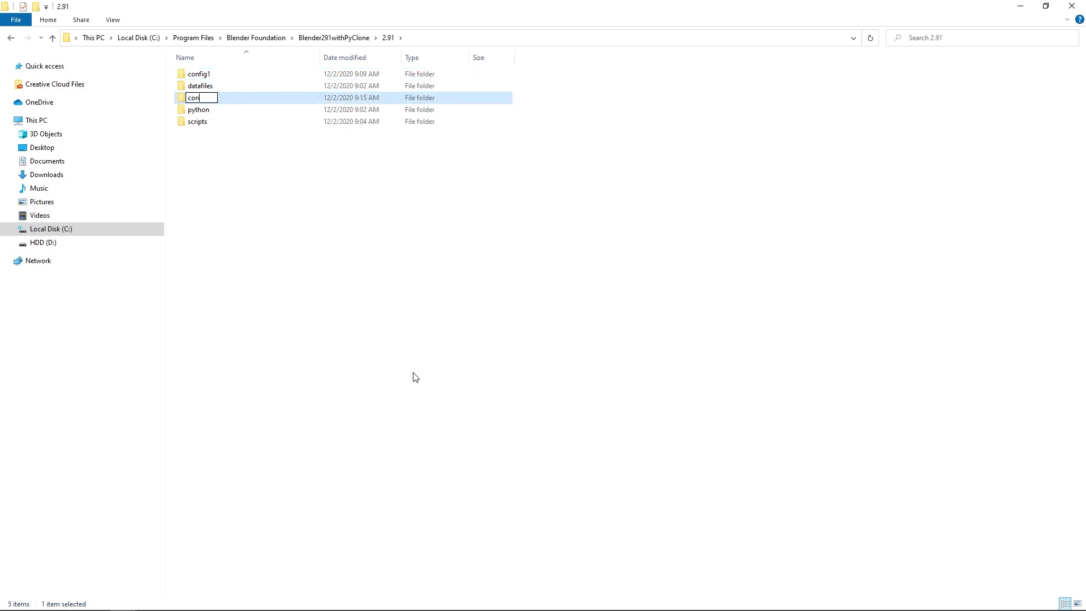
pyautogui.click(417, 376)
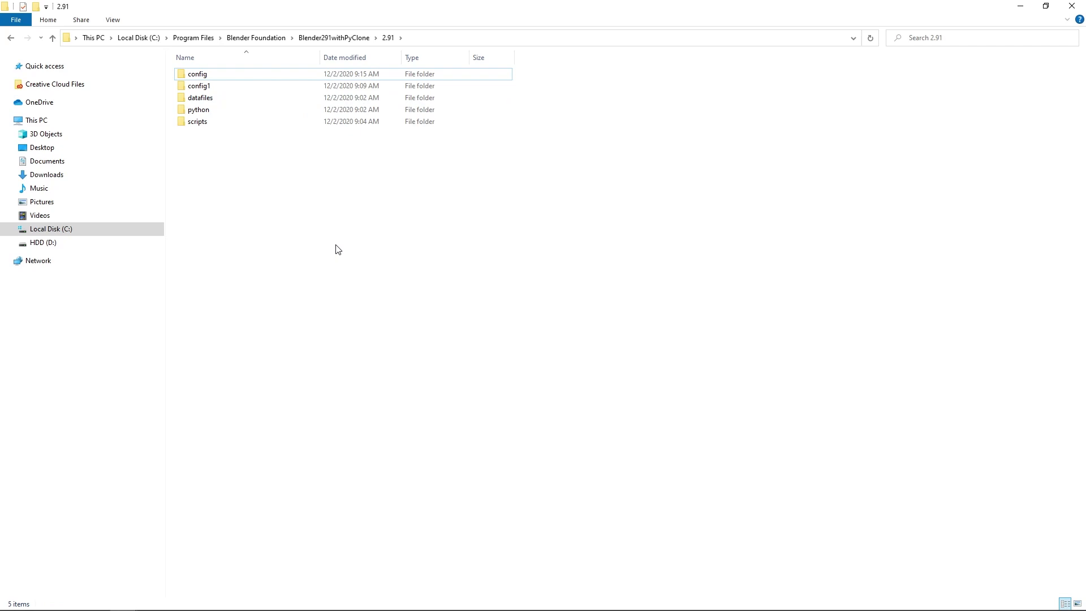
pyautogui.doubleClick(222, 81)
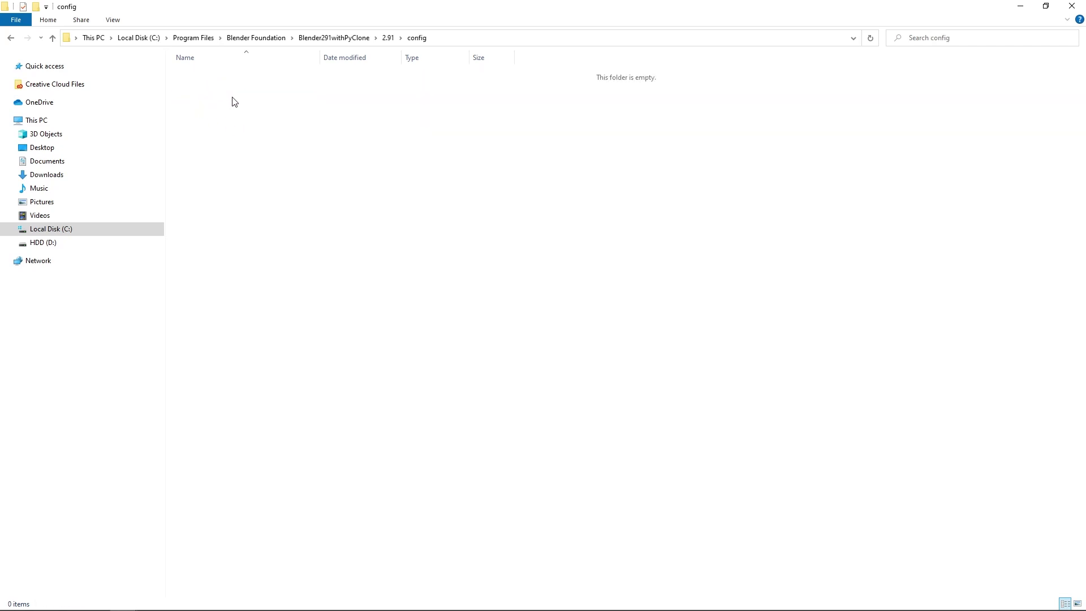
pyautogui.click(331, 37)
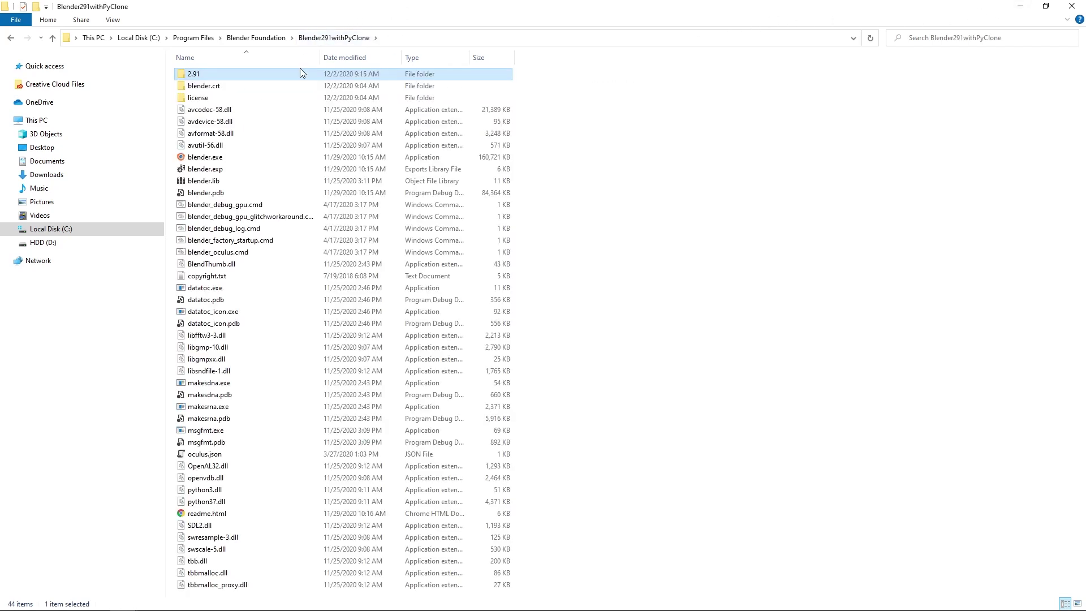
# Step: Relaunch blender.exe with fresh settings and add a PyClone > PyClone workspace
pyautogui.doubleClick(231, 158)
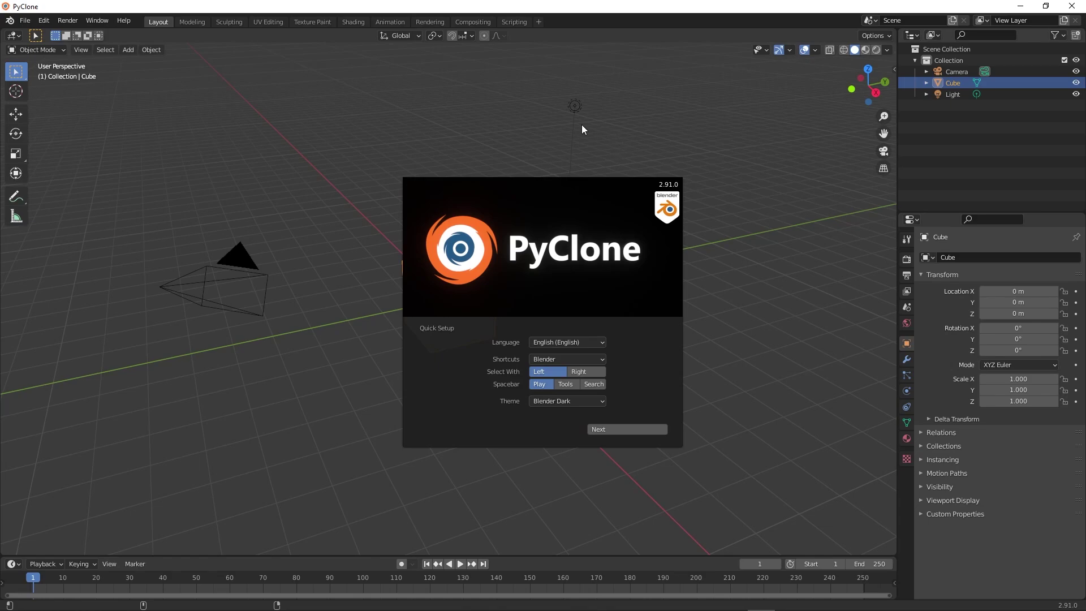
pyautogui.click(622, 164)
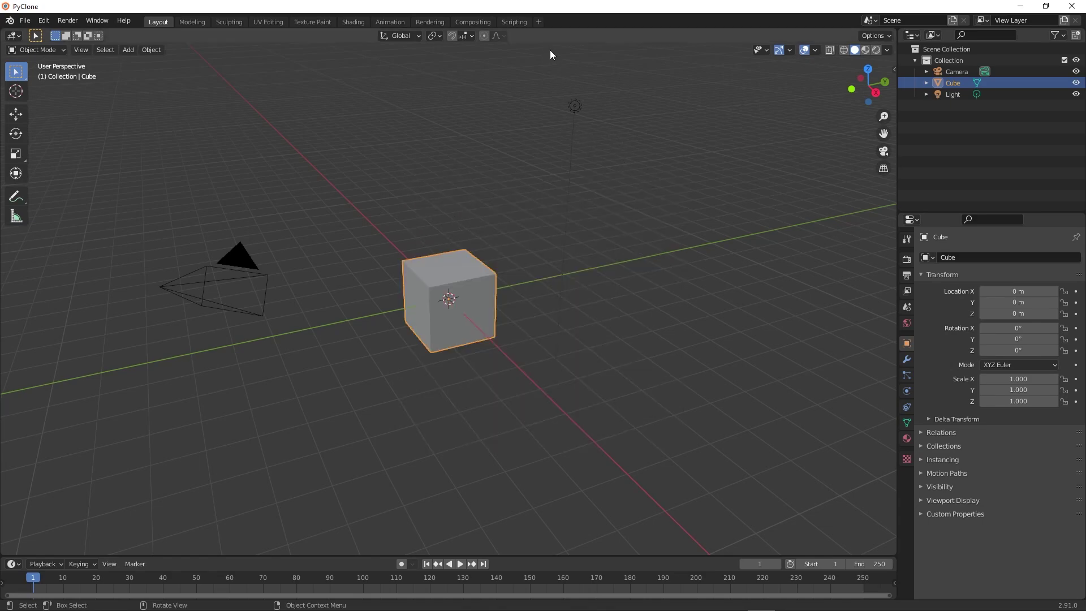
pyautogui.click(539, 22)
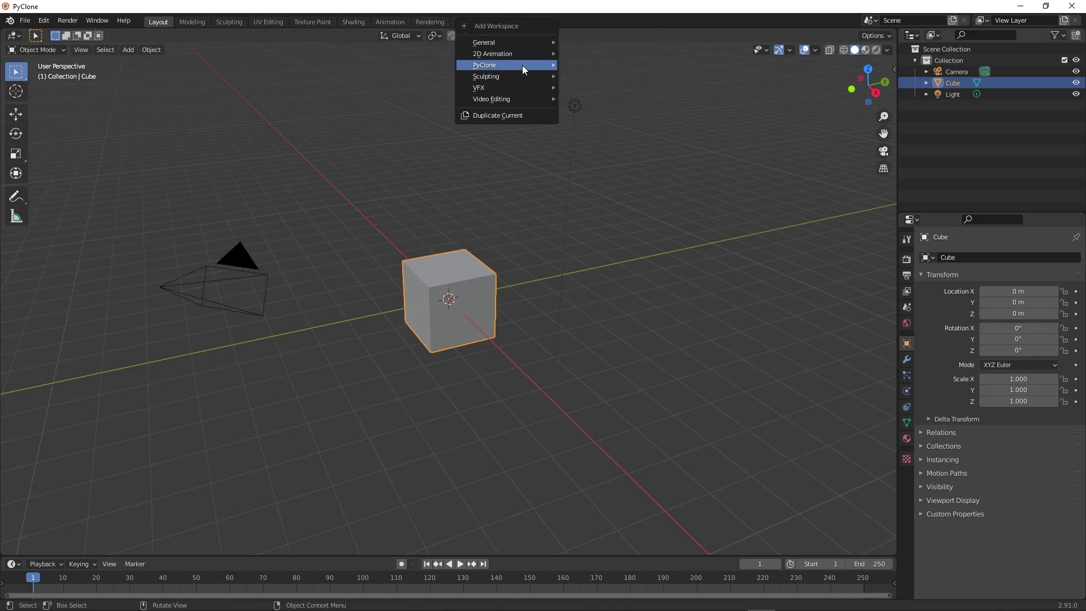
pyautogui.moveTo(524, 66)
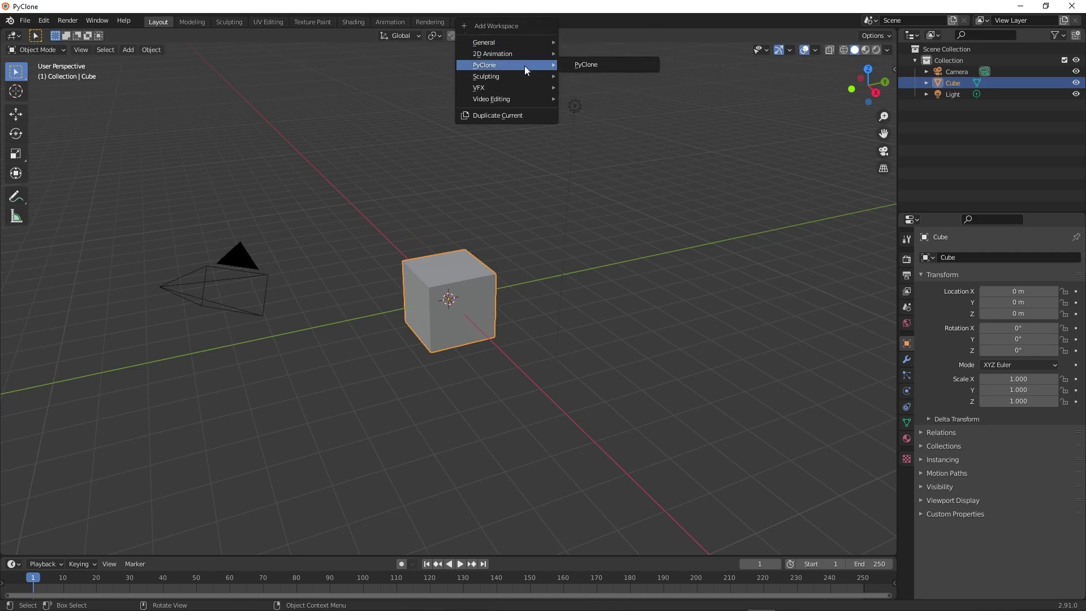
pyautogui.click(585, 66)
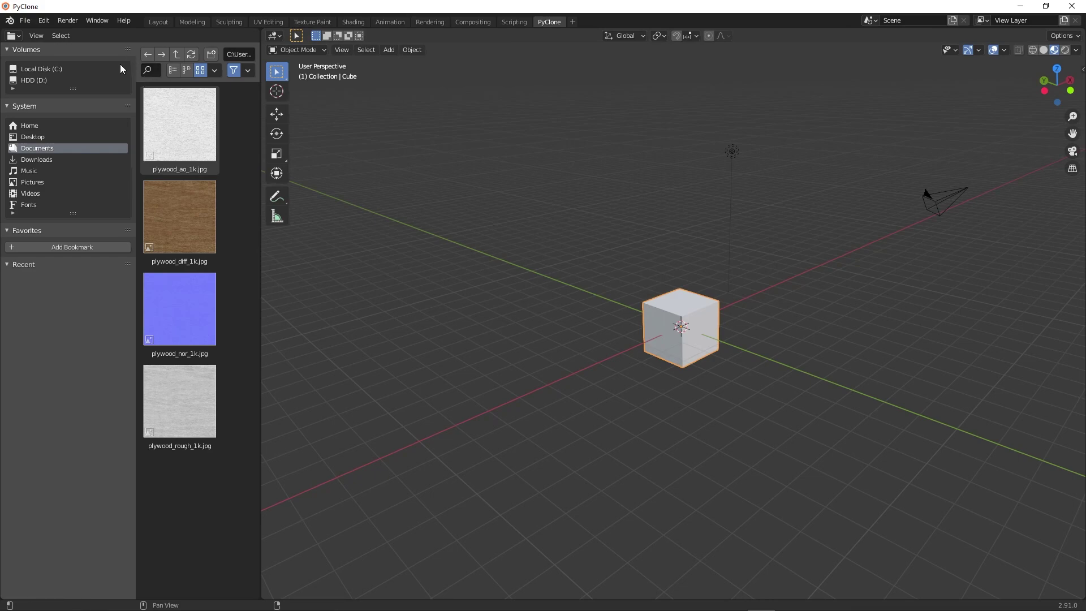
# Step: In Preferences > Add-ons, filter to Asset Management and enable the PyClone add-on
pyautogui.click(42, 20)
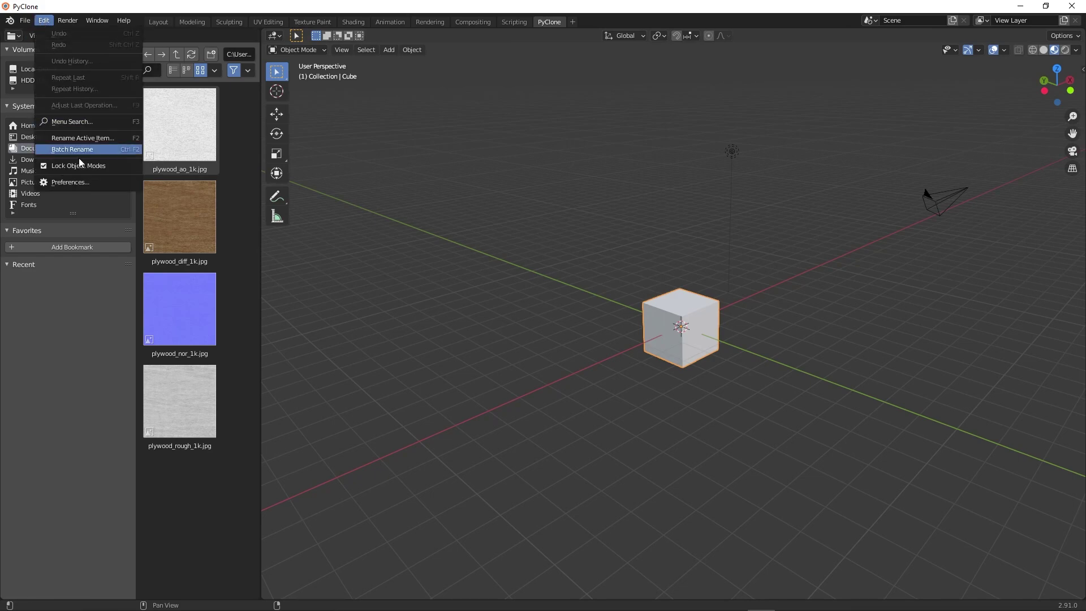
pyautogui.click(87, 182)
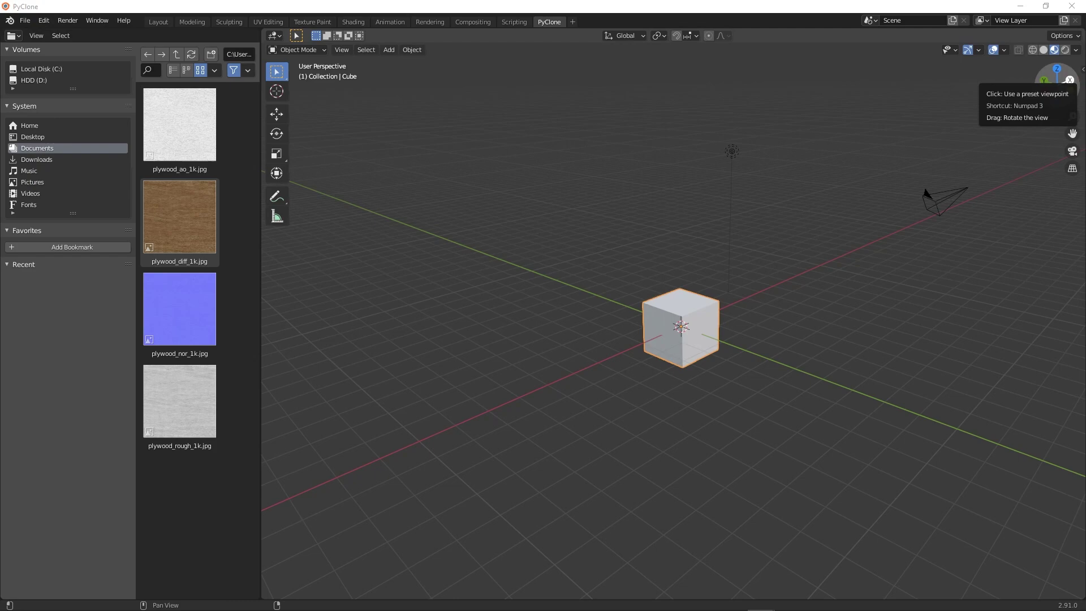
pyautogui.click(382, 194)
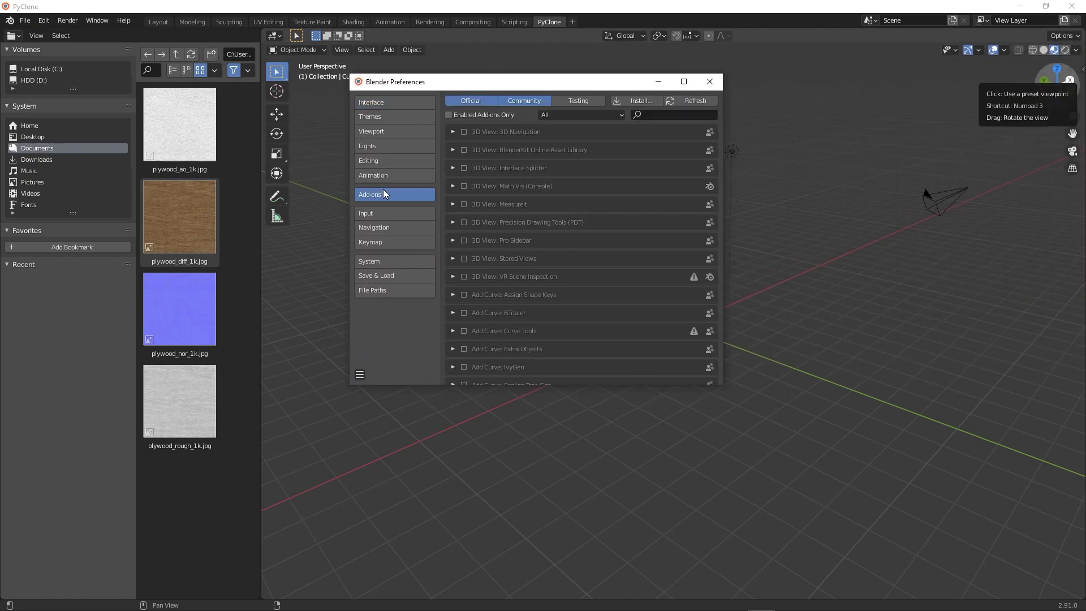
pyautogui.click(662, 116)
pyautogui.click(608, 117)
pyautogui.click(611, 114)
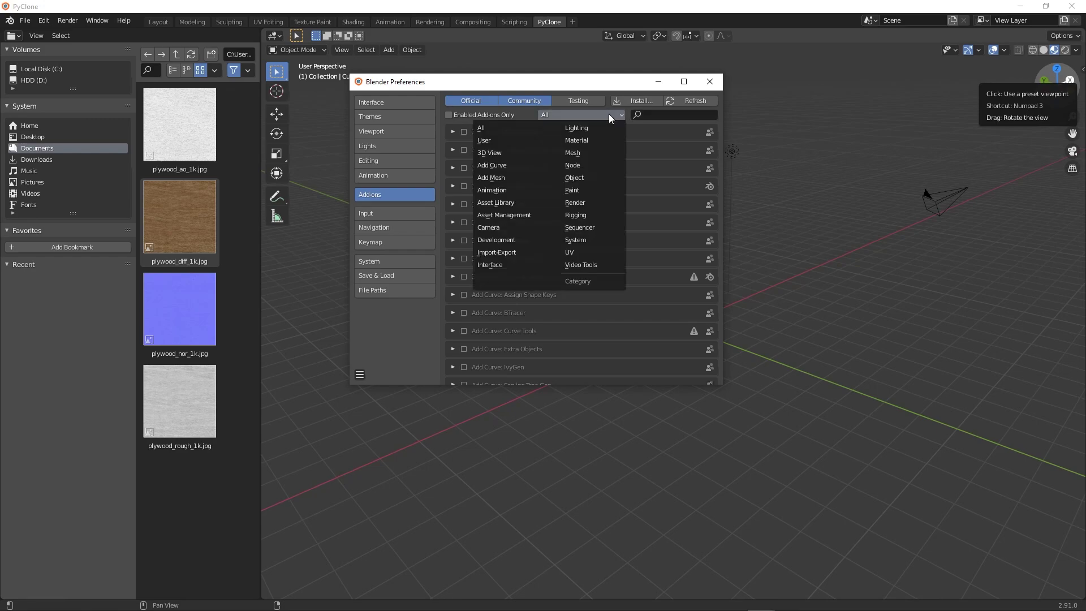
pyautogui.click(512, 215)
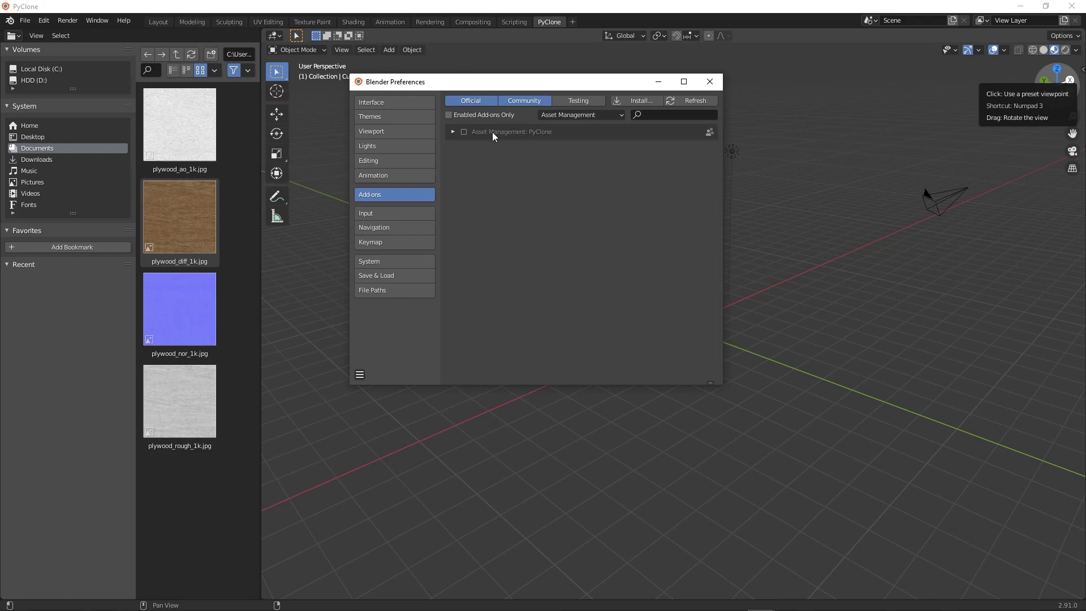
pyautogui.click(464, 131)
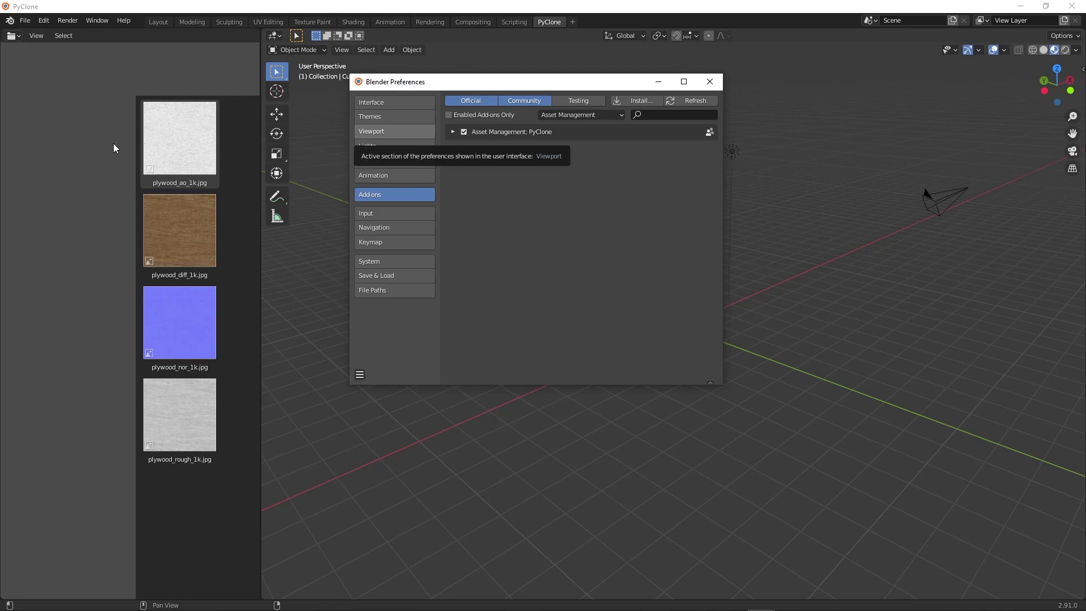
# Step: Filter to Asset Library and enable the Home Builder Library and Toy Box Library add-ons
pyautogui.click(588, 116)
pyautogui.click(517, 202)
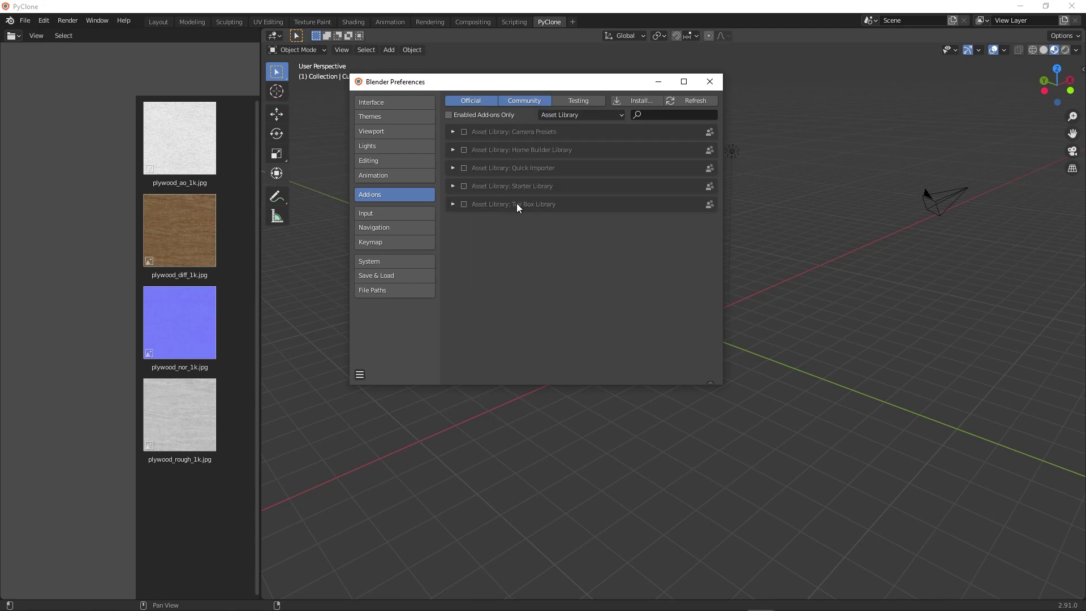
pyautogui.click(463, 149)
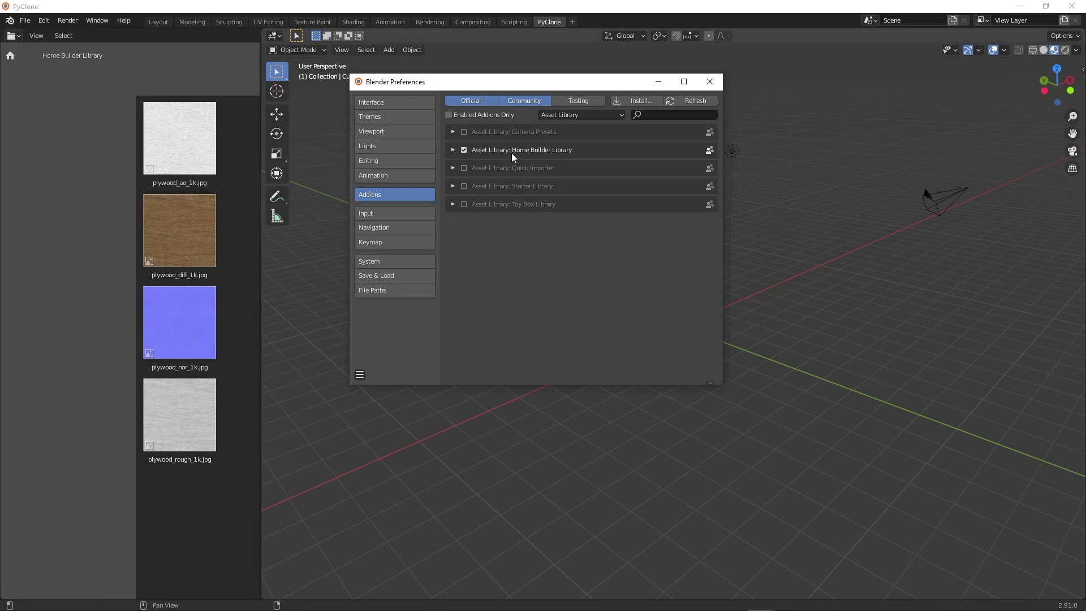
pyautogui.click(463, 205)
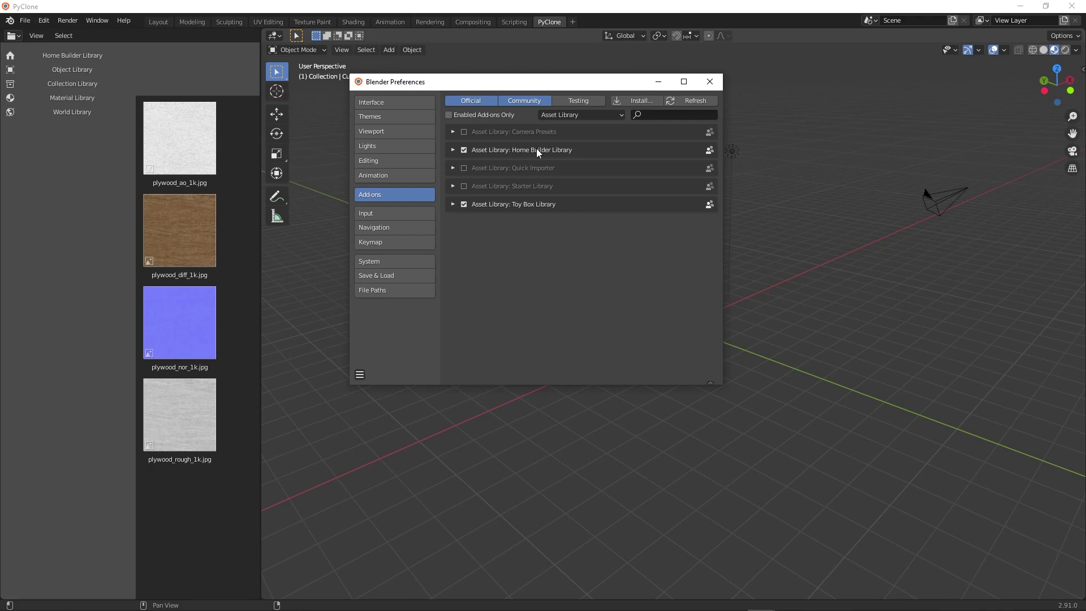
# Step: Turn on Zoom to Mouse Position in the Navigation preferences
pyautogui.click(395, 103)
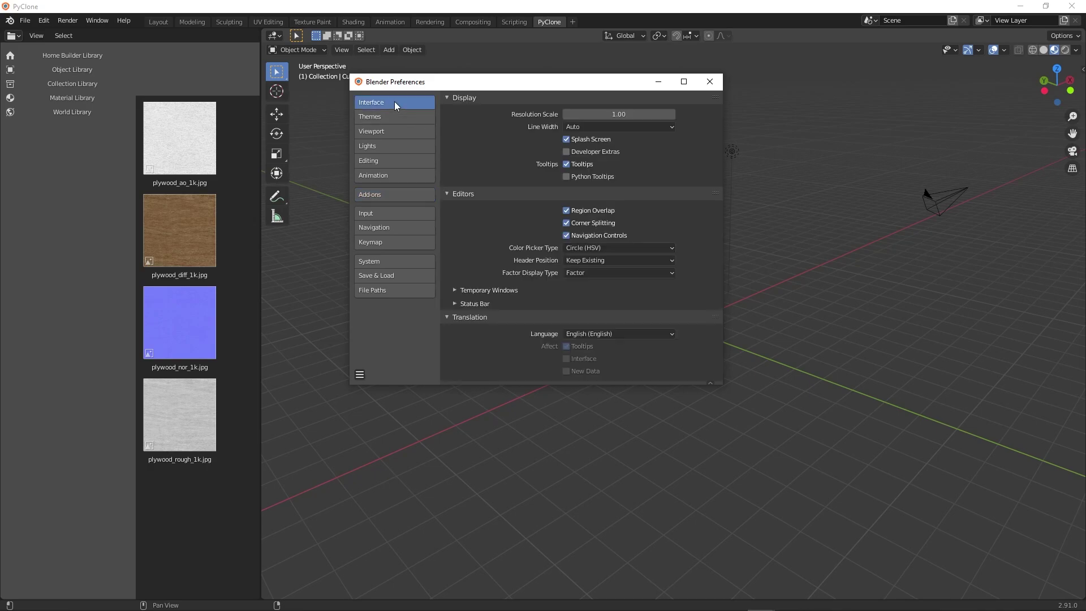
pyautogui.click(393, 228)
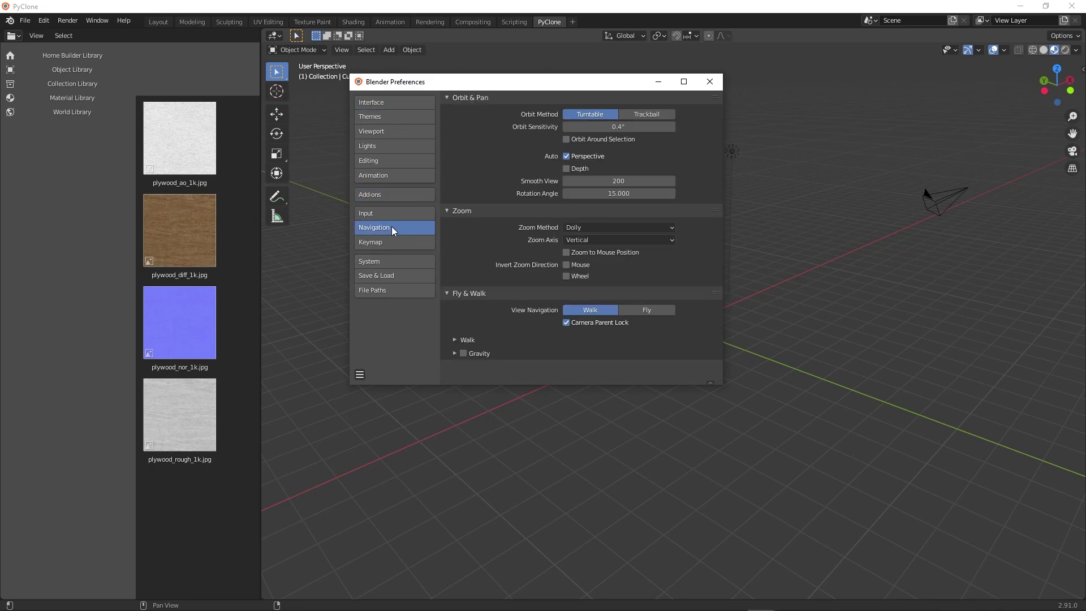
pyautogui.click(583, 254)
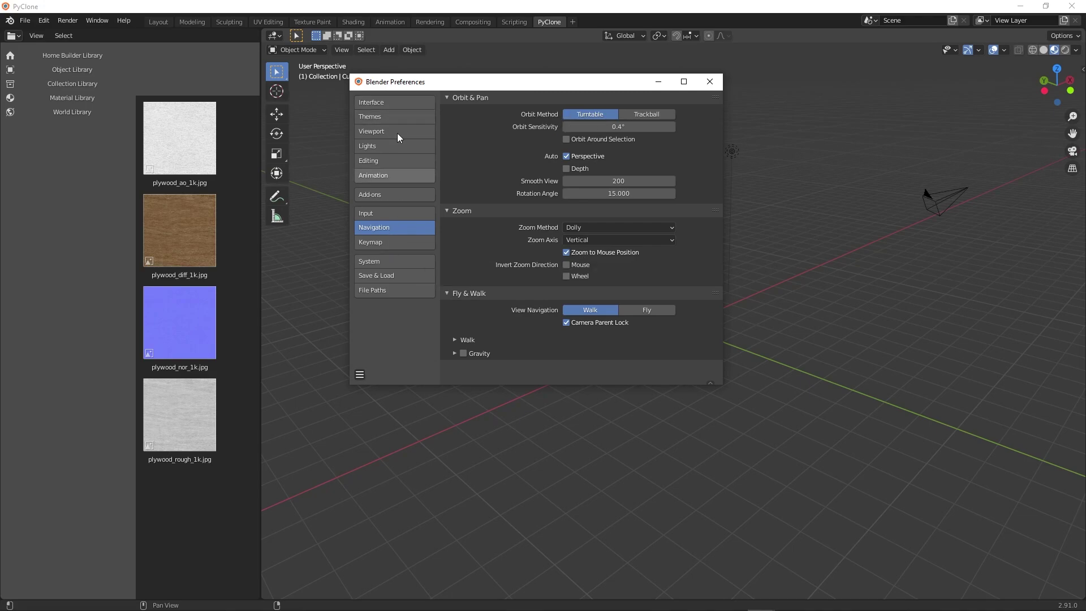
# Step: Save the preferences and close the Preferences window
pyautogui.click(396, 104)
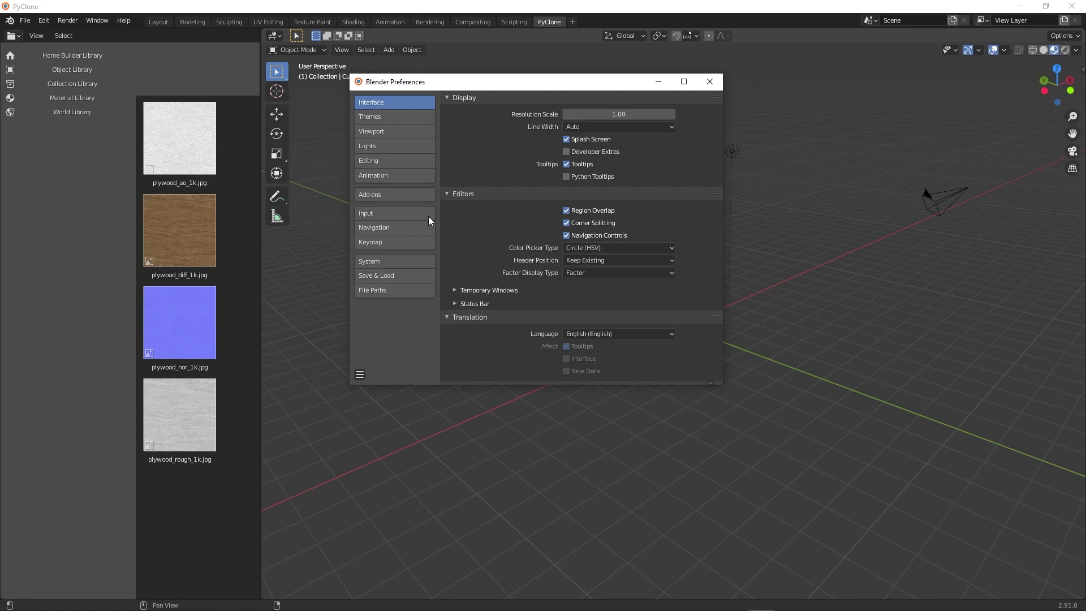
pyautogui.click(360, 374)
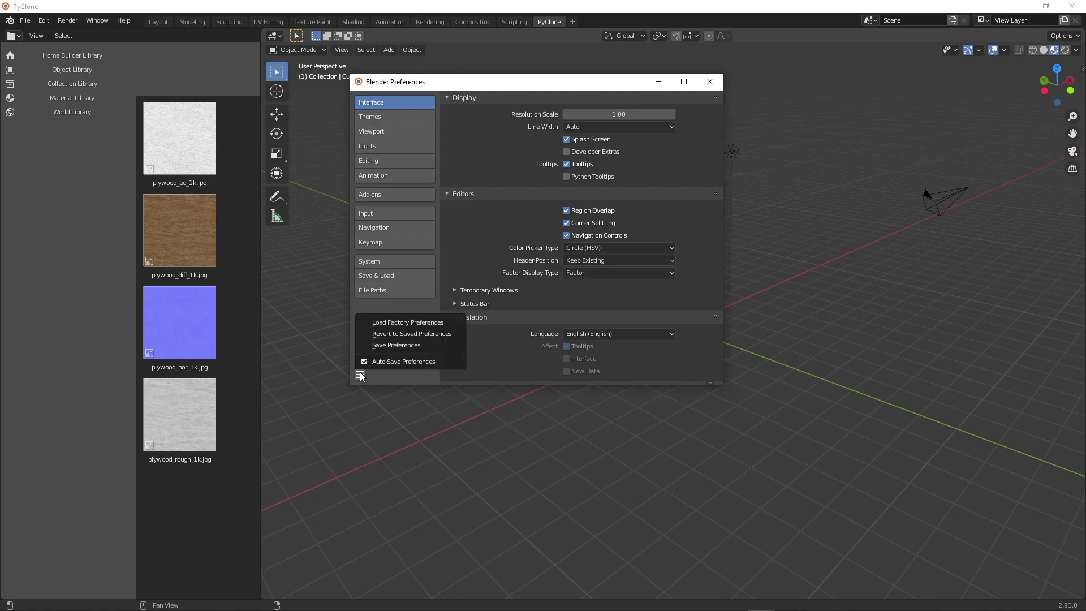
pyautogui.click(396, 346)
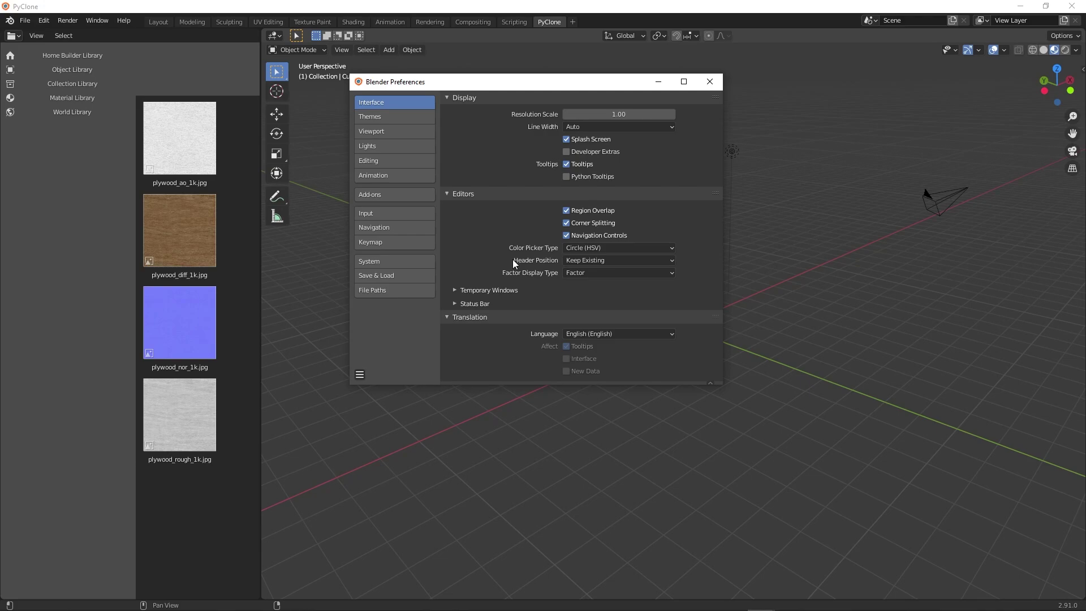
pyautogui.click(709, 82)
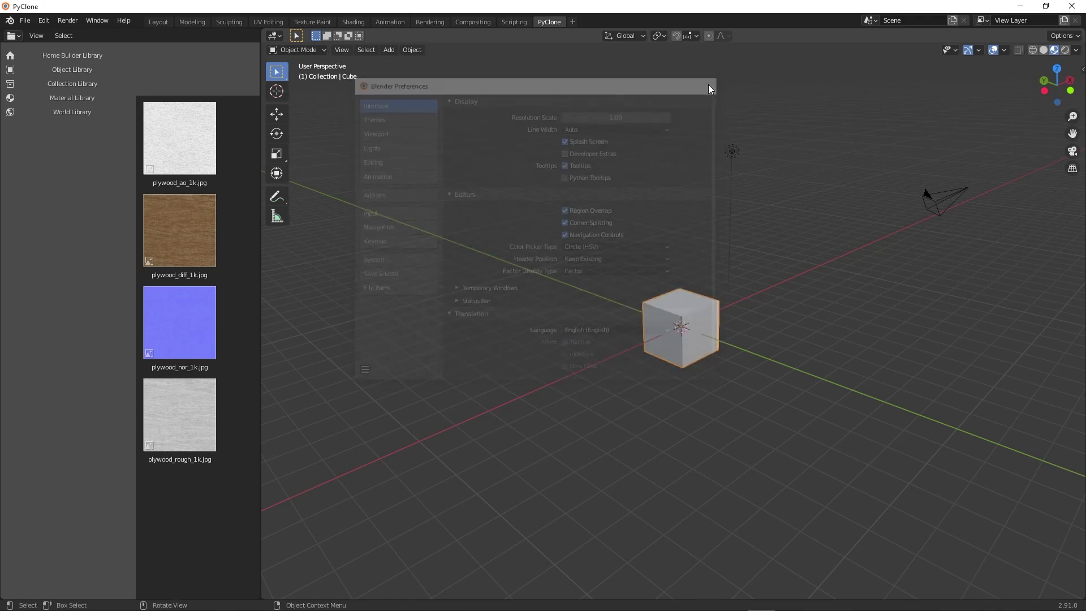
# Step: Show the Home Builder Cabinets category and drag Base 2 Door Cabinet into the viewport
pyautogui.click(52, 54)
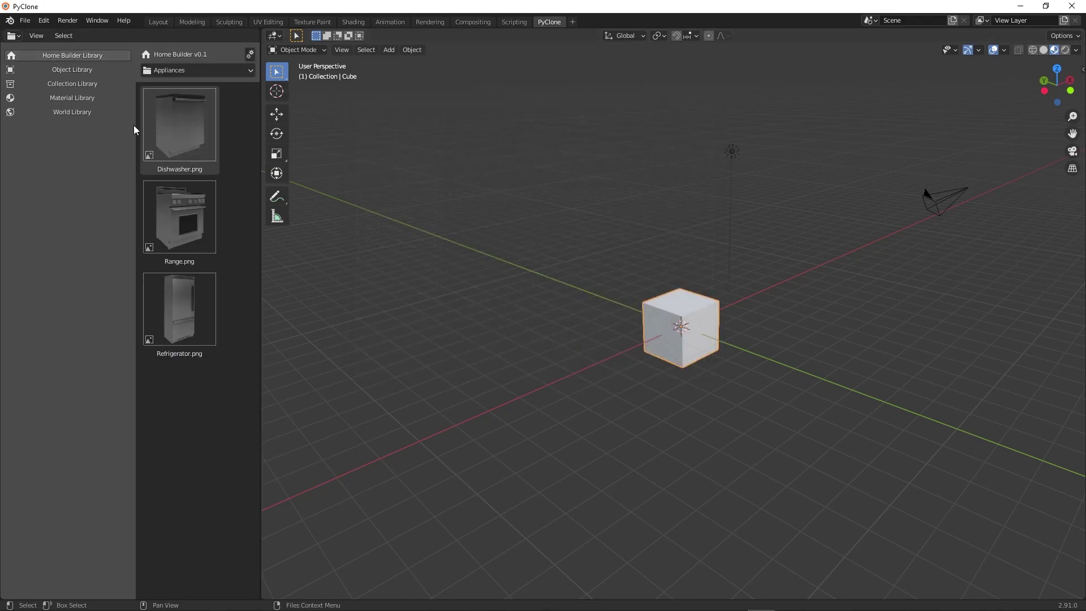
pyautogui.moveTo(134, 124); pyautogui.dragTo(94, 121)
pyautogui.click(173, 72)
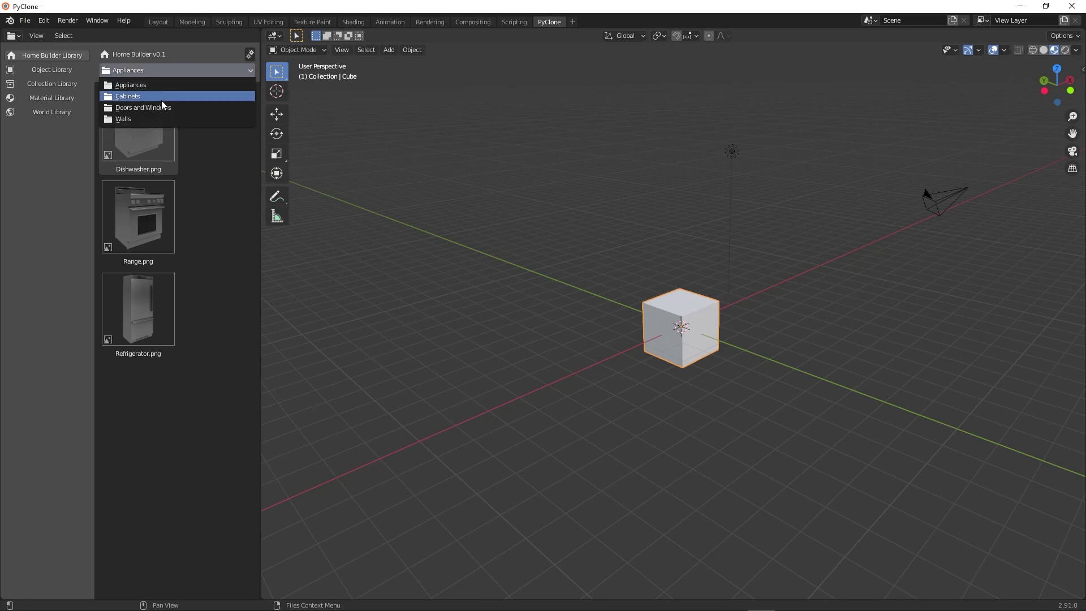
pyautogui.click(157, 97)
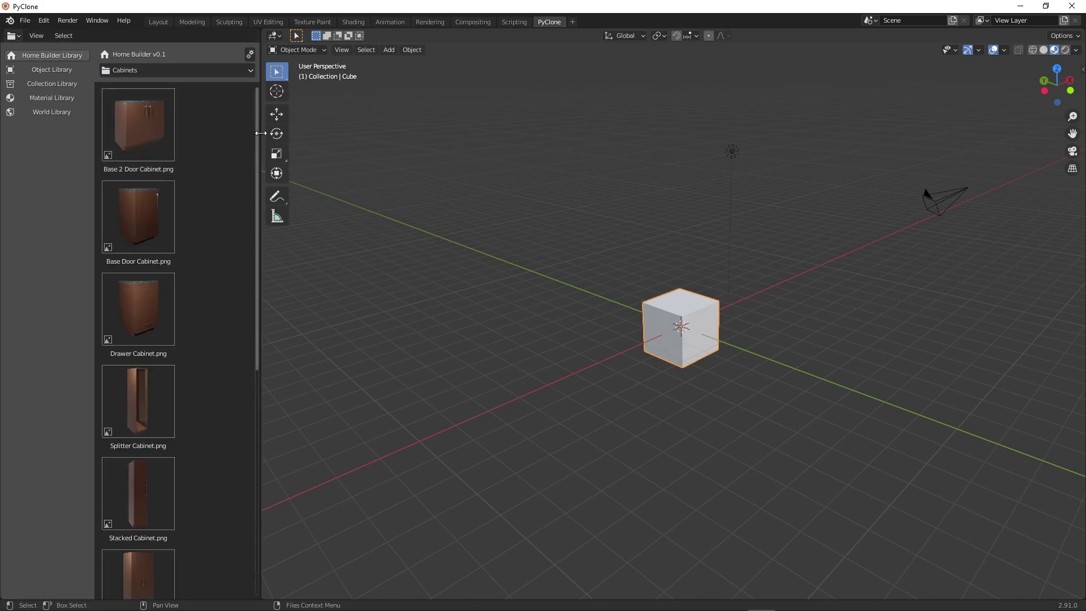
pyautogui.moveTo(260, 133); pyautogui.dragTo(286, 133)
pyautogui.moveTo(165, 134); pyautogui.dragTo(473, 300)
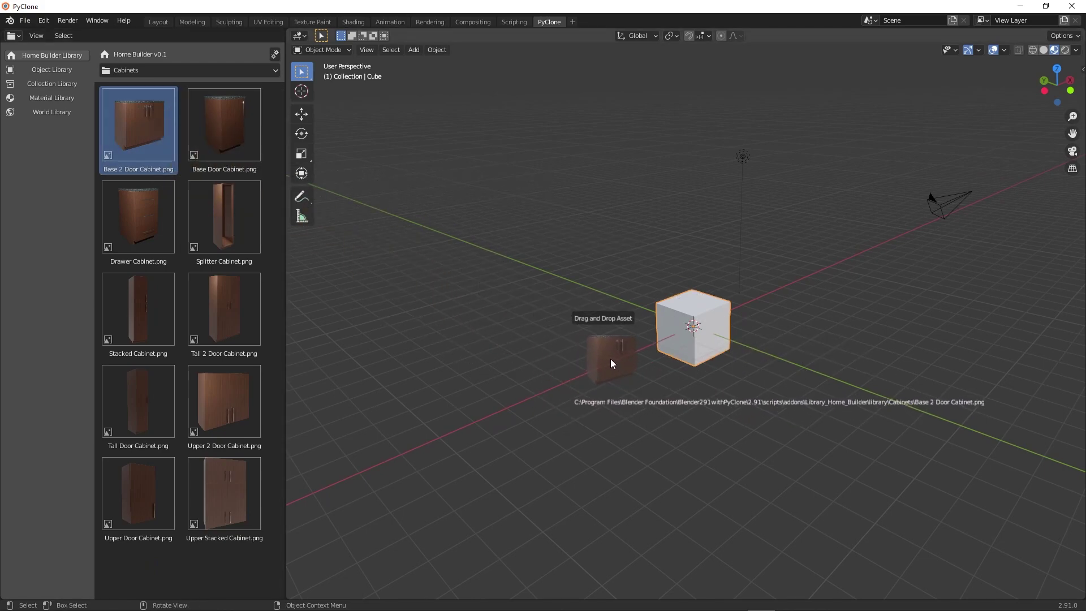
pyautogui.moveTo(610, 360); pyautogui.dragTo(608, 363)
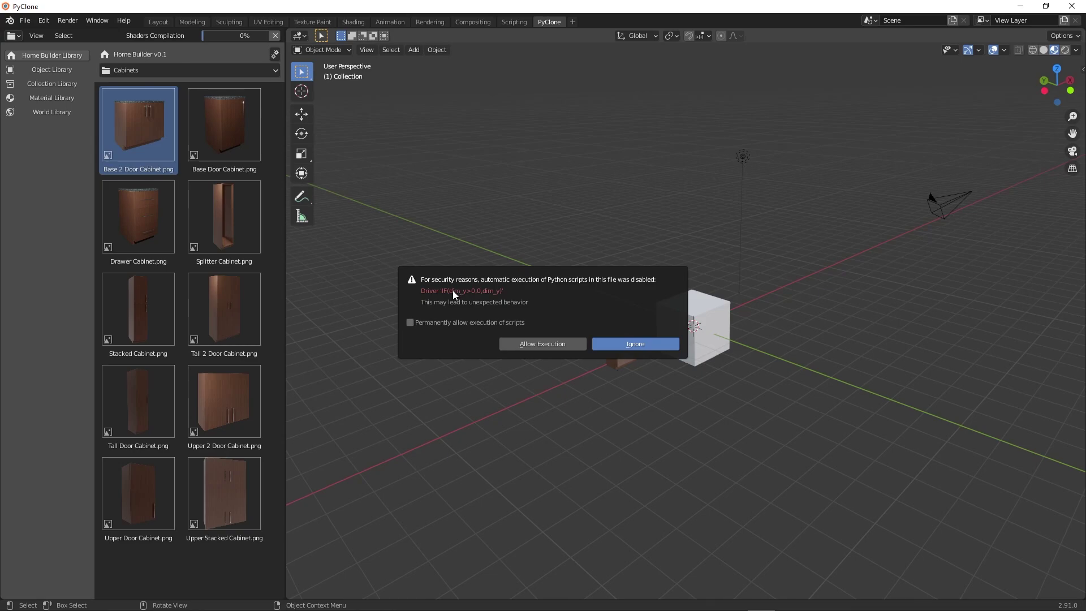
# Step: Allow the file's Python scripts to run and place a second cabinet beside the first
pyautogui.click(410, 324)
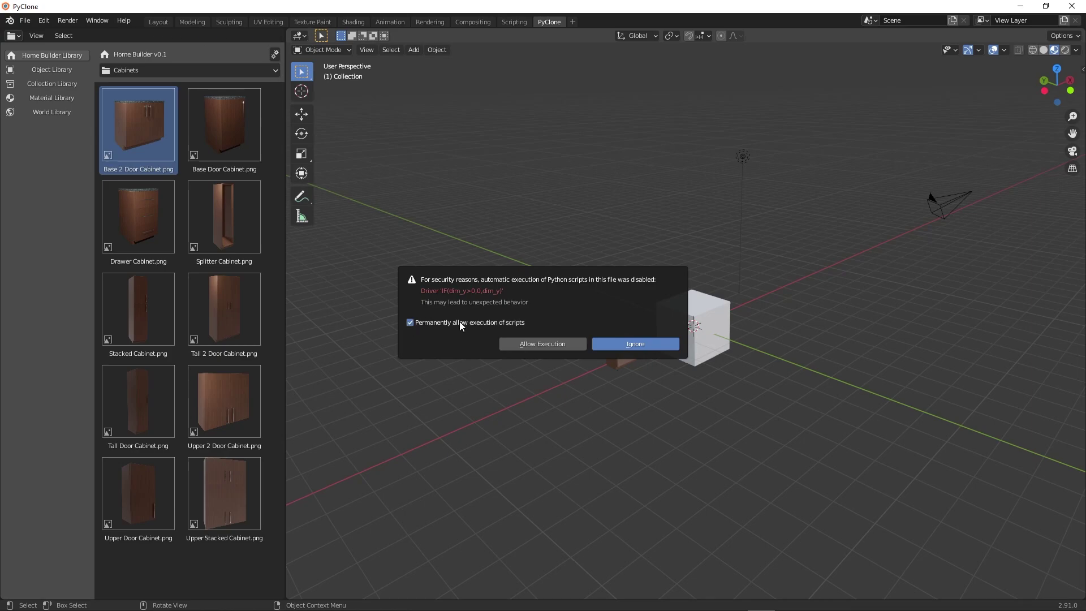
pyautogui.click(545, 343)
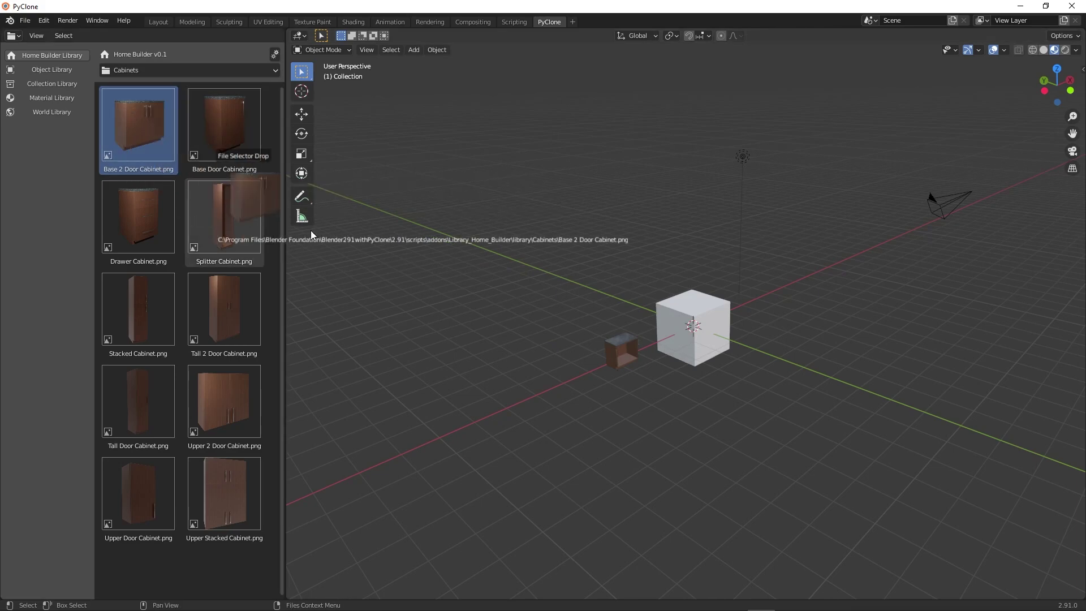
pyautogui.moveTo(139, 125); pyautogui.dragTo(568, 378)
pyautogui.click(567, 378)
pyautogui.scroll(6, 570, 378)
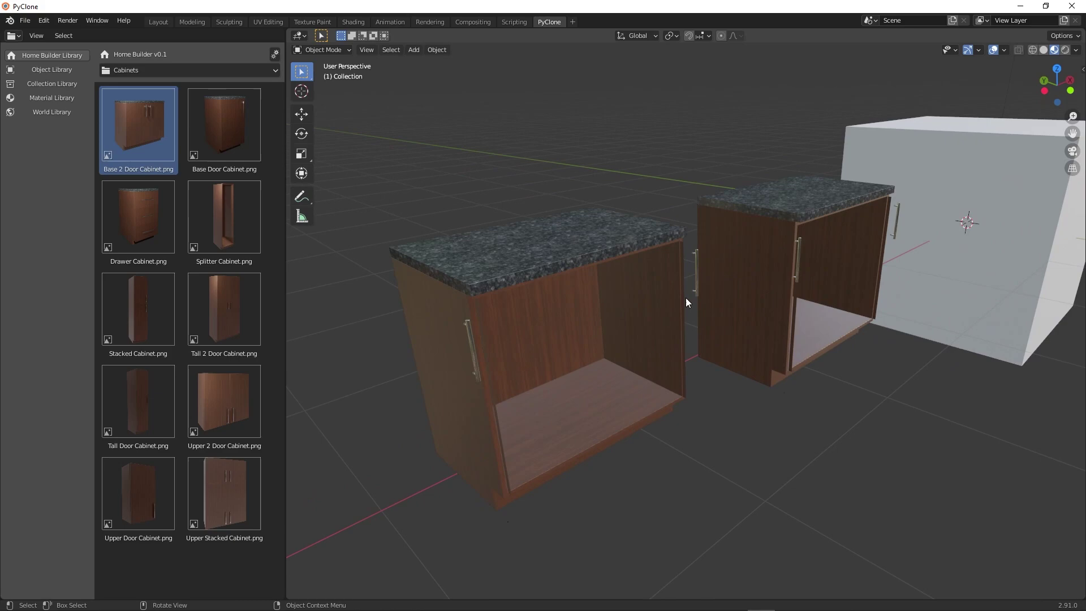
pyautogui.scroll(-3, 682, 229)
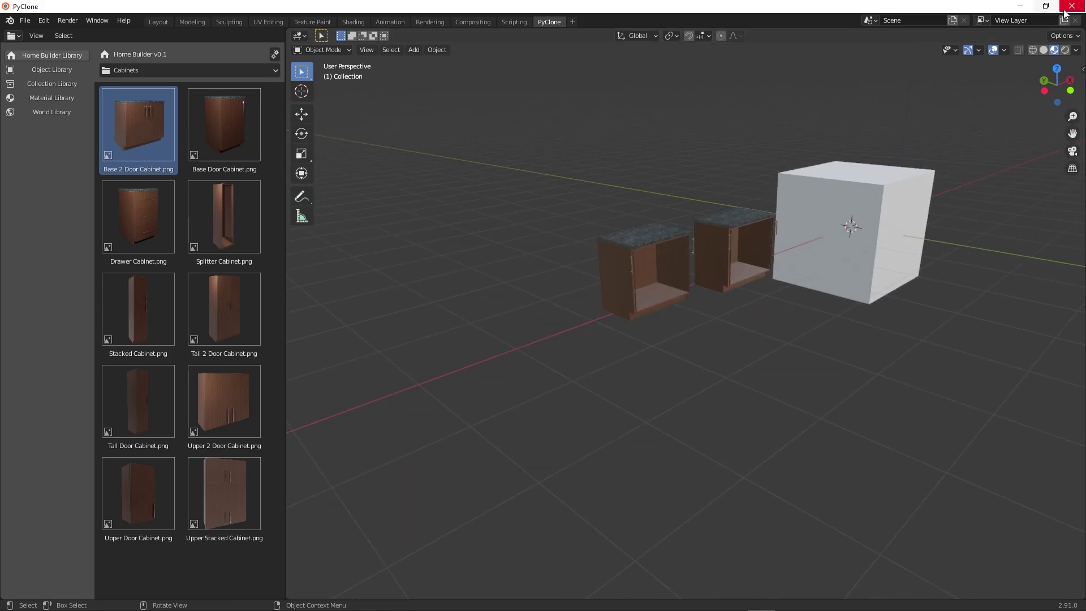
# Step: Quit PyClone without saving, relaunch blender.exe and dismiss the splash screen
pyautogui.click(1071, 5)
pyautogui.click(565, 331)
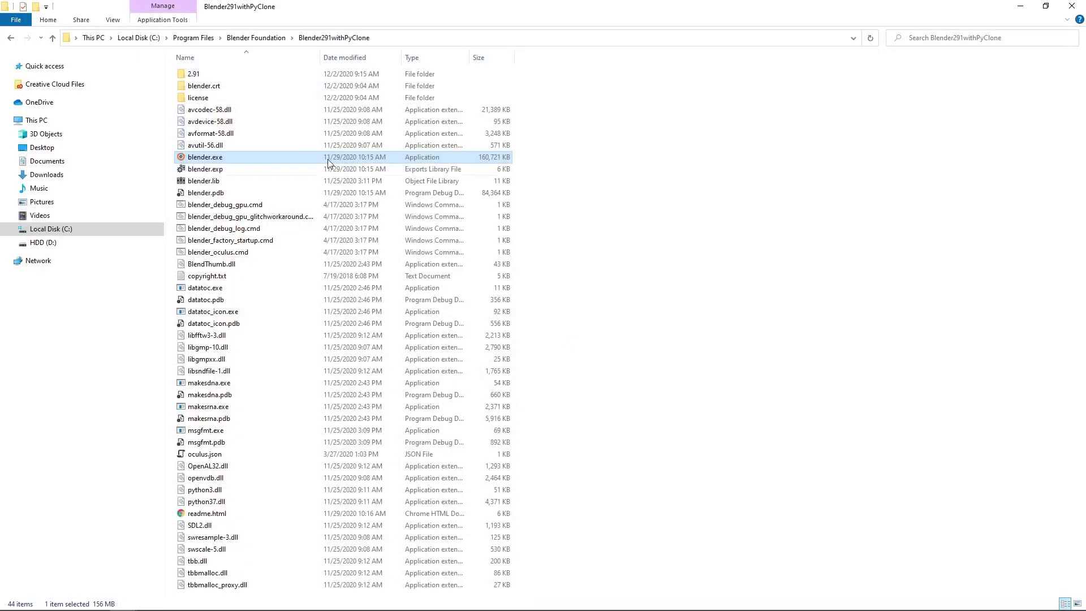
pyautogui.doubleClick(243, 158)
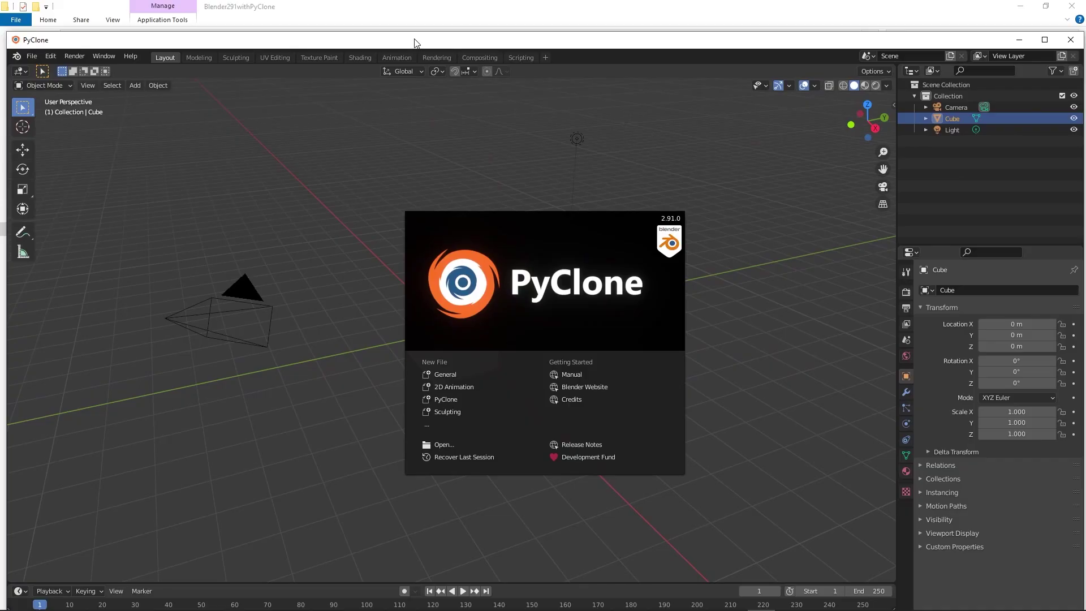
pyautogui.click(498, 98)
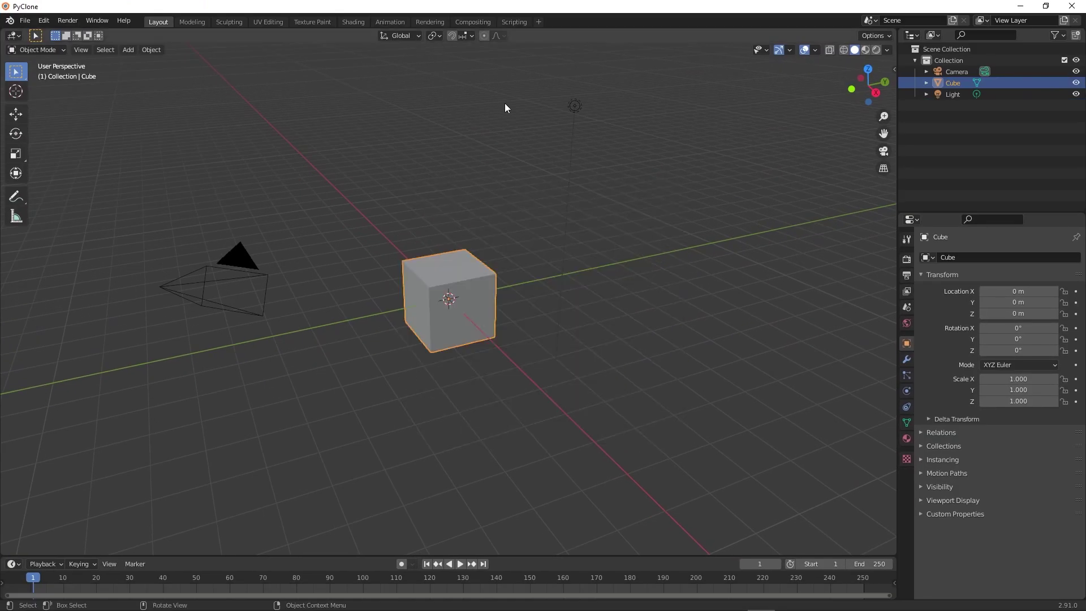
# Step: Add a new PyClone workspace from the workspace tabs' PyClone menu
pyautogui.click(538, 21)
pyautogui.moveTo(519, 64)
pyautogui.click(589, 63)
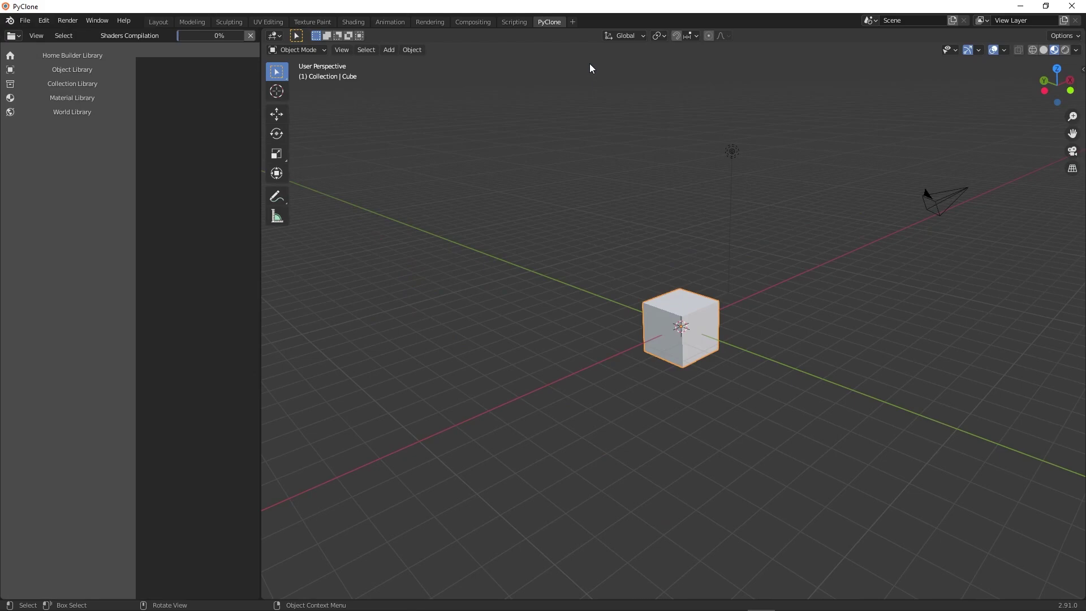
# Step: Place a Base 2 Door Cabinet from the Home Builder Cabinets library beside the cube
pyautogui.click(56, 57)
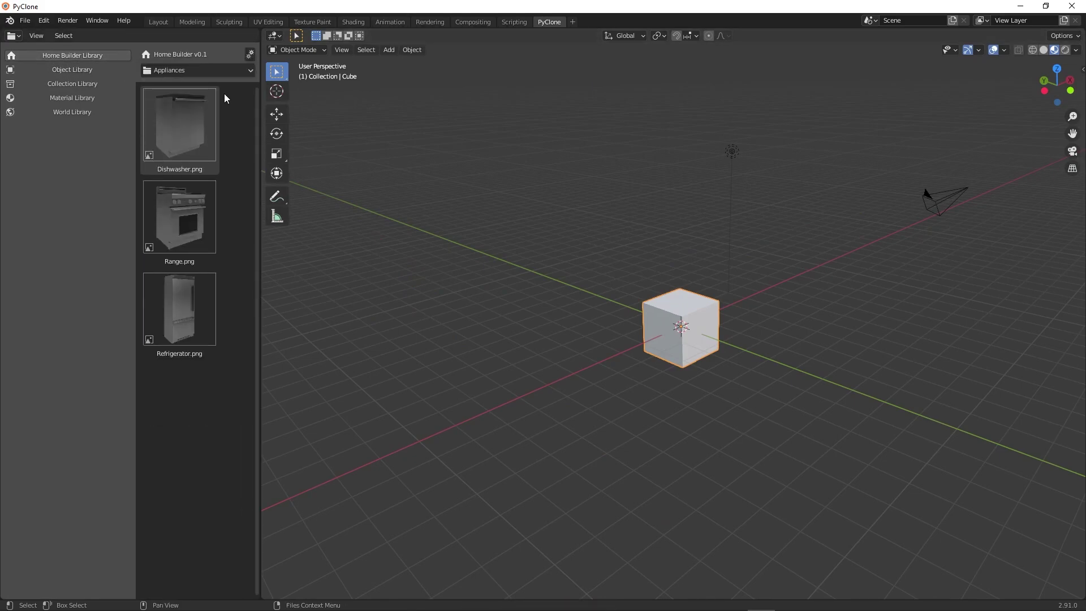
pyautogui.click(210, 71)
pyautogui.click(199, 91)
pyautogui.moveTo(181, 131); pyautogui.dragTo(584, 379)
pyautogui.press('KP_Decimal')
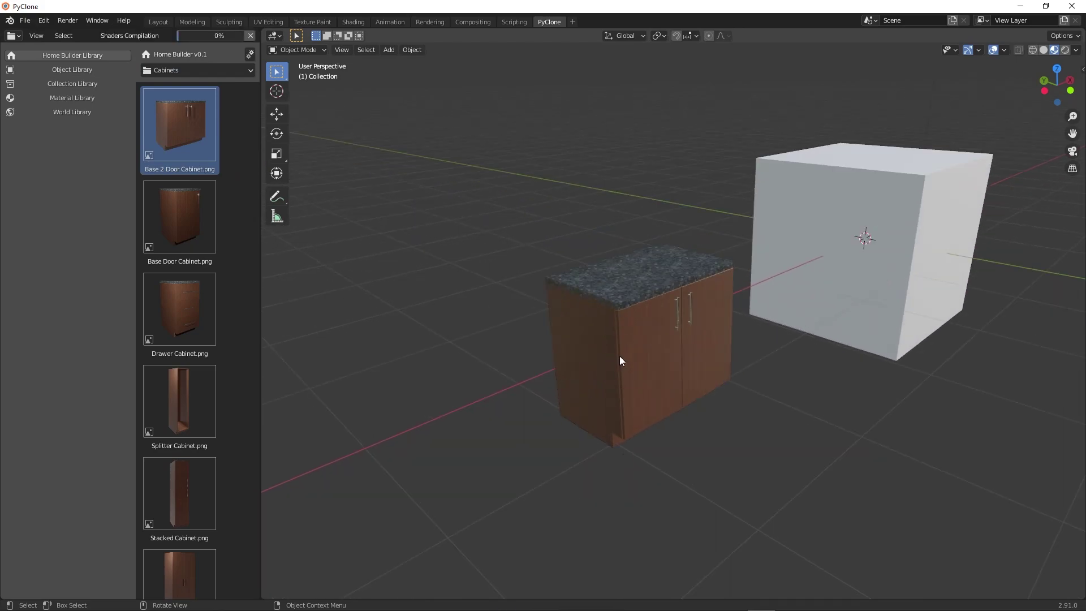
pyautogui.scroll(-5, 679, 288)
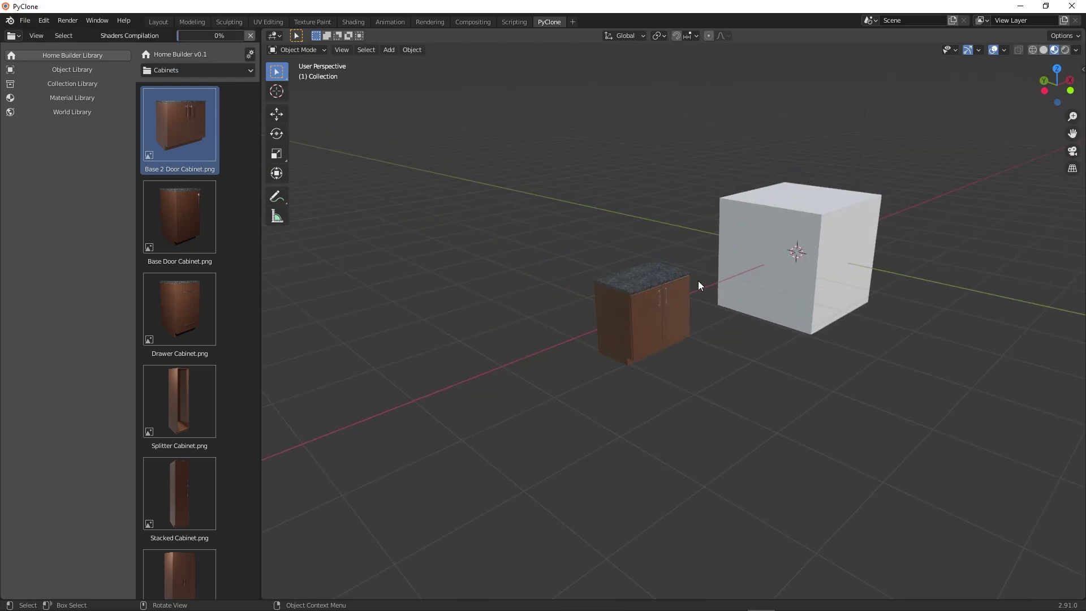
pyautogui.scroll(-3, 621, 310)
pyautogui.moveTo(744, 189); pyautogui.dragTo(735, 166, button='middle')
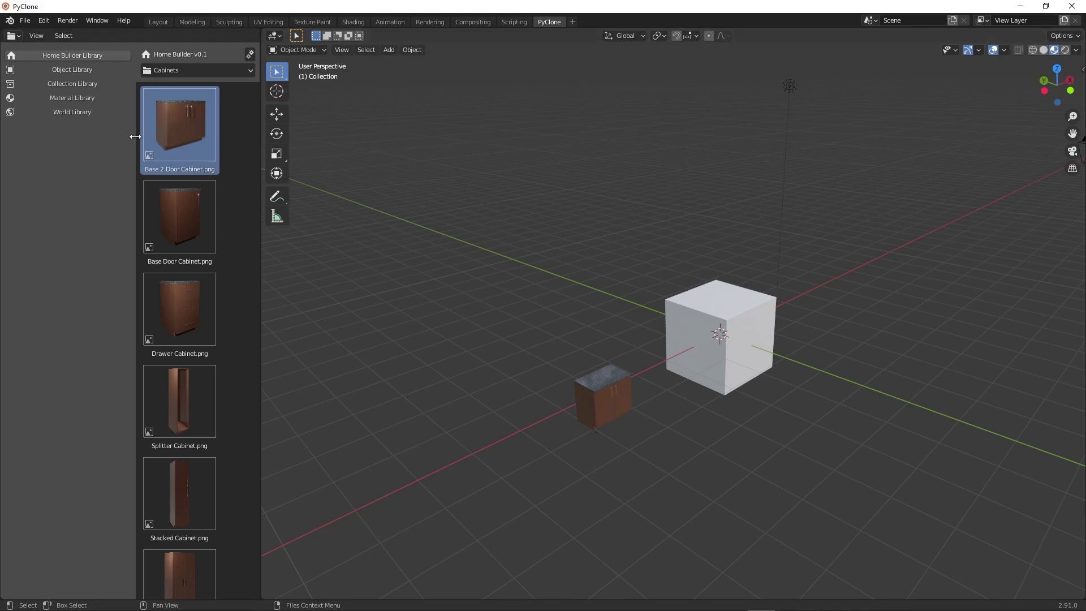
# Step: Shrink the library category list to icons only so cabinet thumbnails fit two columns
pyautogui.moveTo(135, 136); pyautogui.dragTo(78, 134)
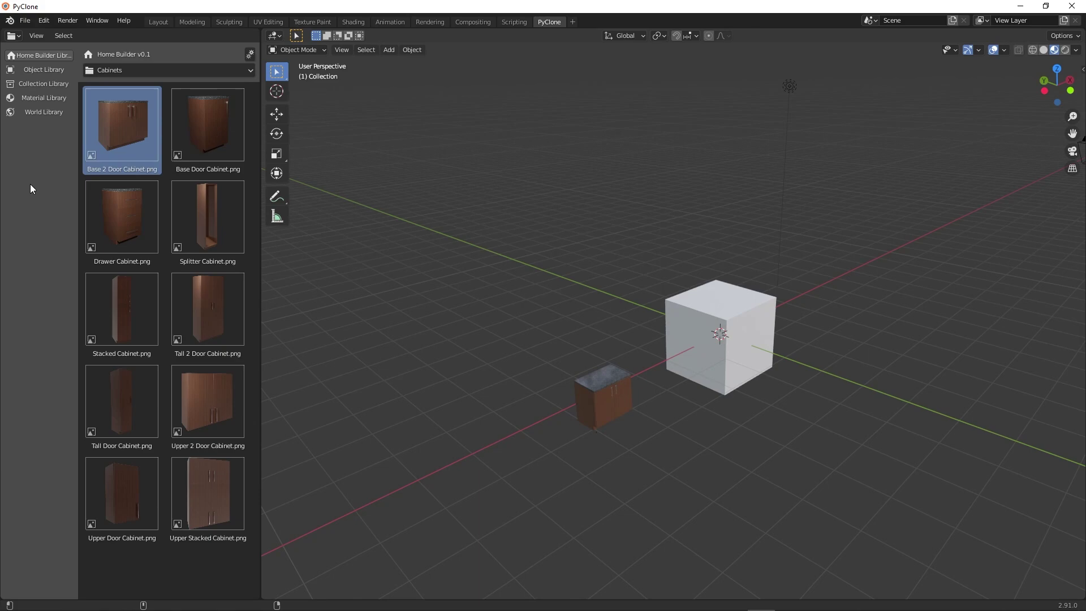
pyautogui.keyDown('ctrl'); pyautogui.moveTo(31, 189); pyautogui.dragTo(33, 91, button='middle'); pyautogui.keyUp('ctrl')
pyautogui.press('Home')
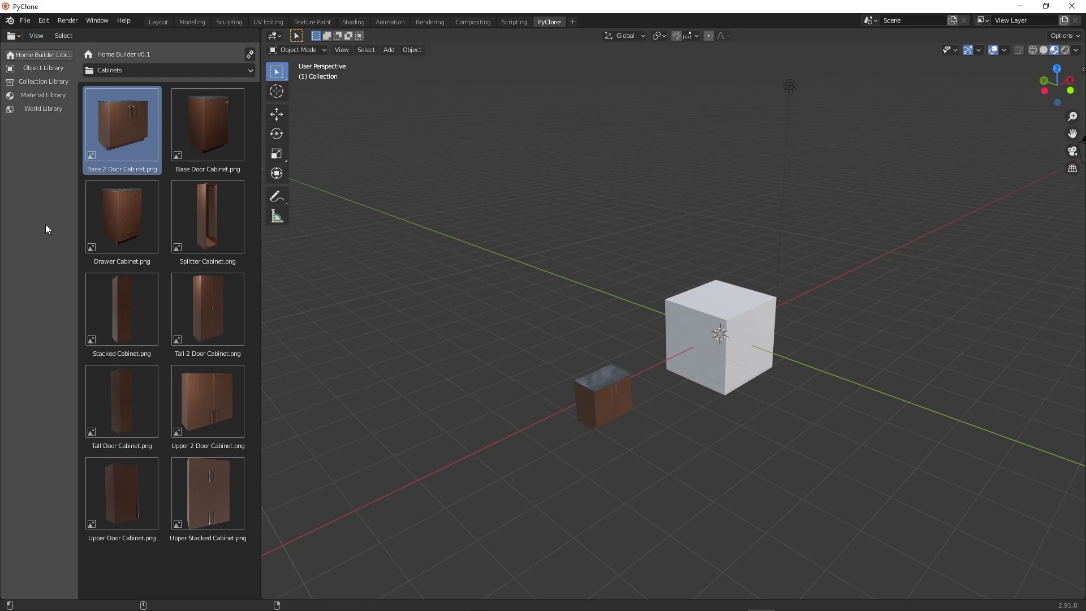
pyautogui.keyDown('ctrl'); pyautogui.moveTo(45, 229); pyautogui.dragTo(41, 85, button='middle'); pyautogui.keyUp('ctrl')
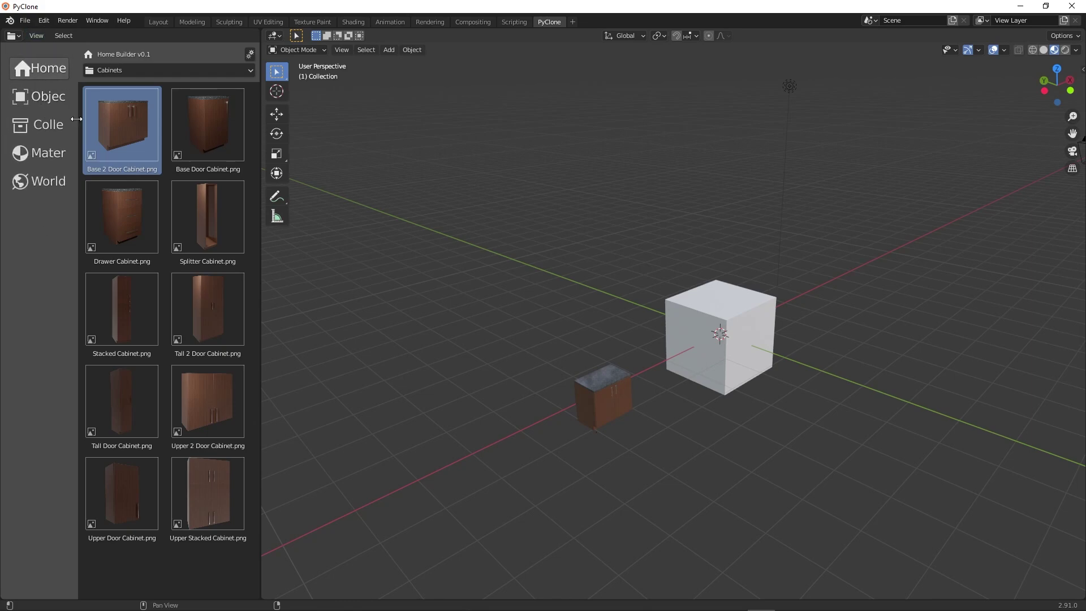
pyautogui.moveTo(76, 119); pyautogui.dragTo(44, 120)
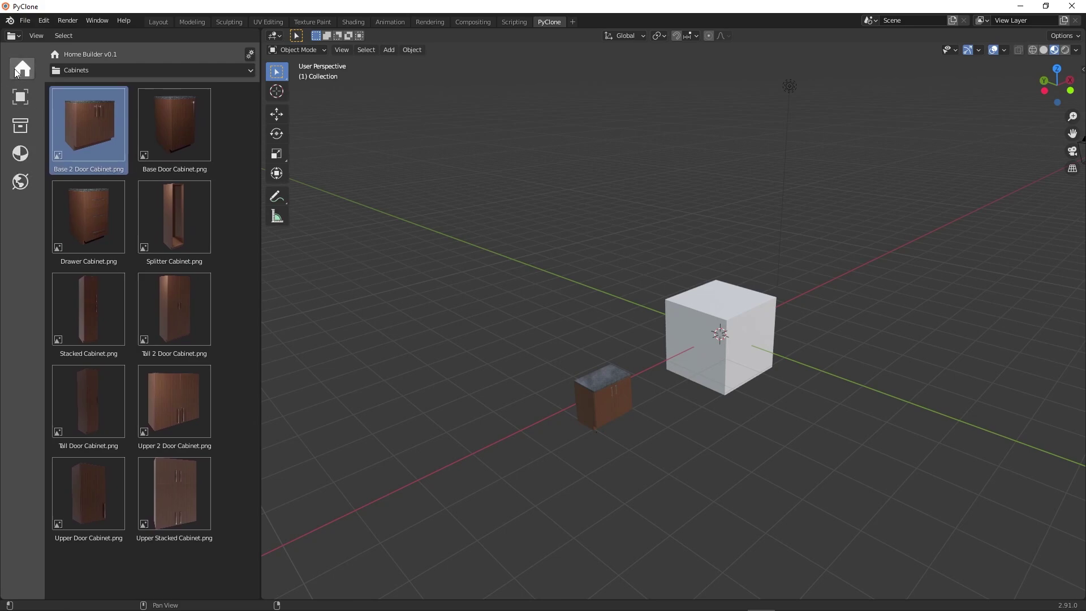
pyautogui.moveTo(261, 157); pyautogui.dragTo(227, 156)
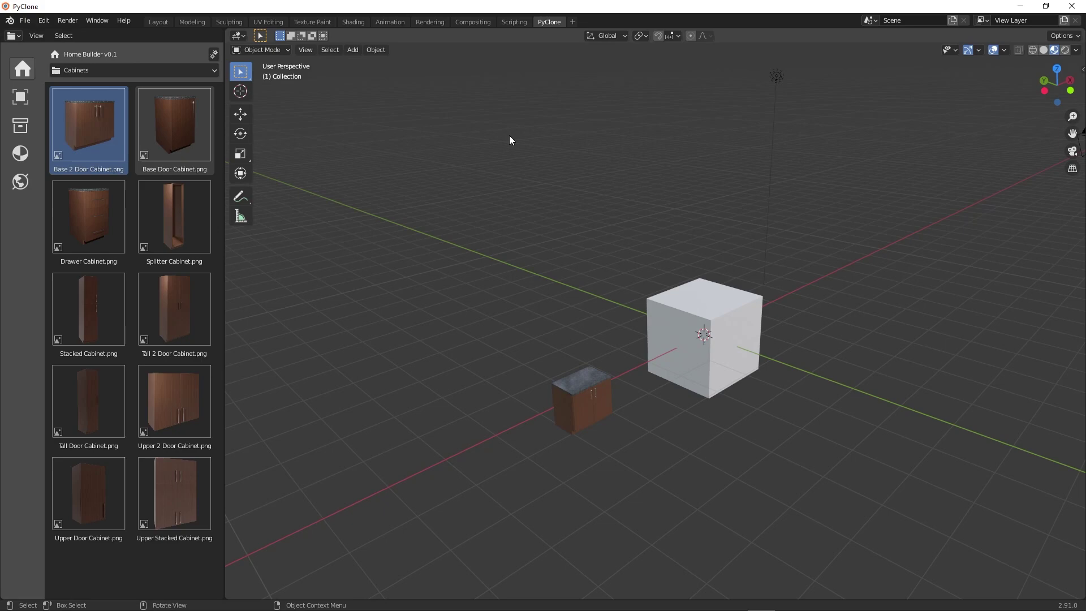
# Step: Box-select the cube and the Base 2 Door Cabinet and delete both
pyautogui.moveTo(434, 112); pyautogui.dragTo(906, 497)
pyautogui.press('x')
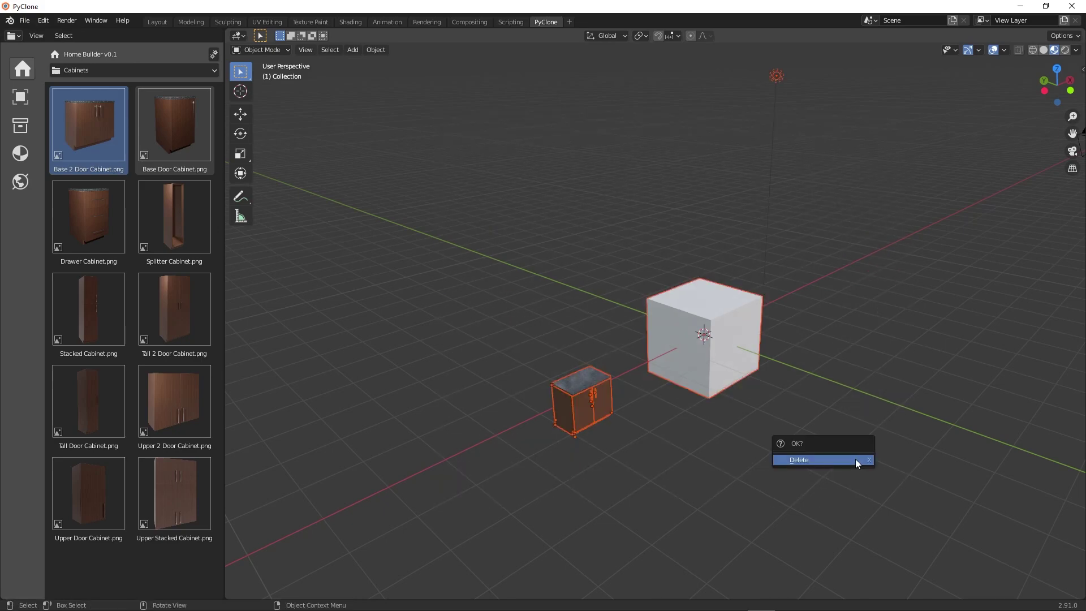
pyautogui.click(855, 459)
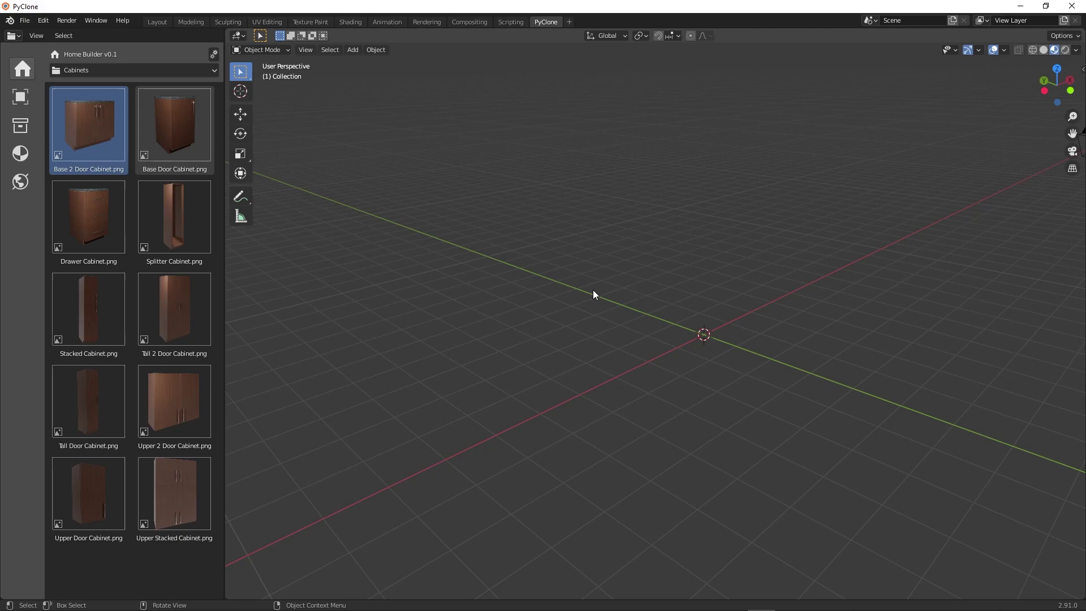
# Step: Enable the 3D View: Interface Splitter add-on in Preferences
pyautogui.click(42, 21)
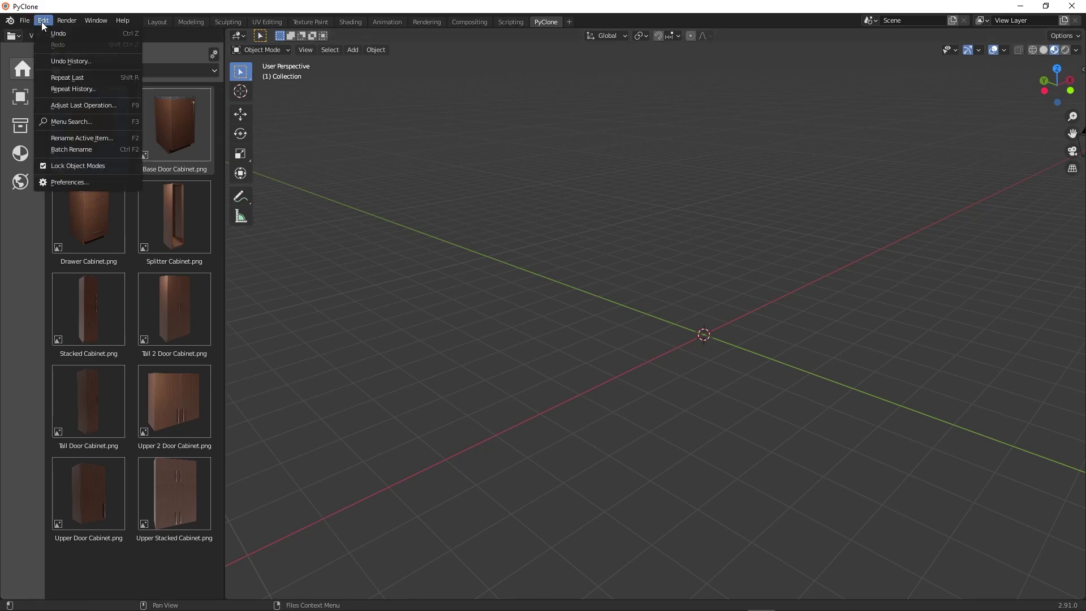
pyautogui.click(97, 179)
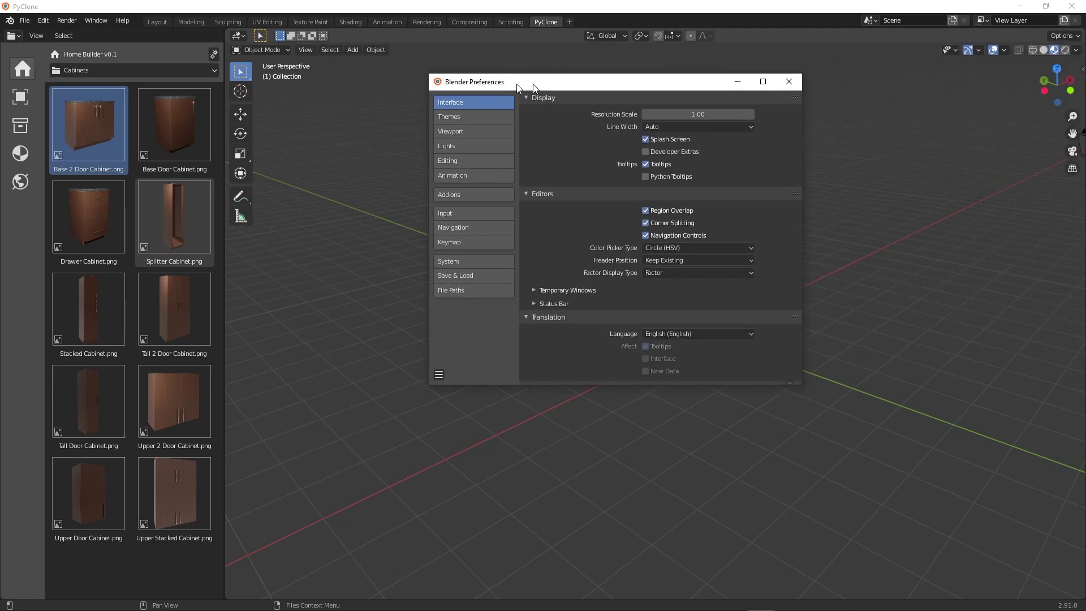
pyautogui.click(395, 191)
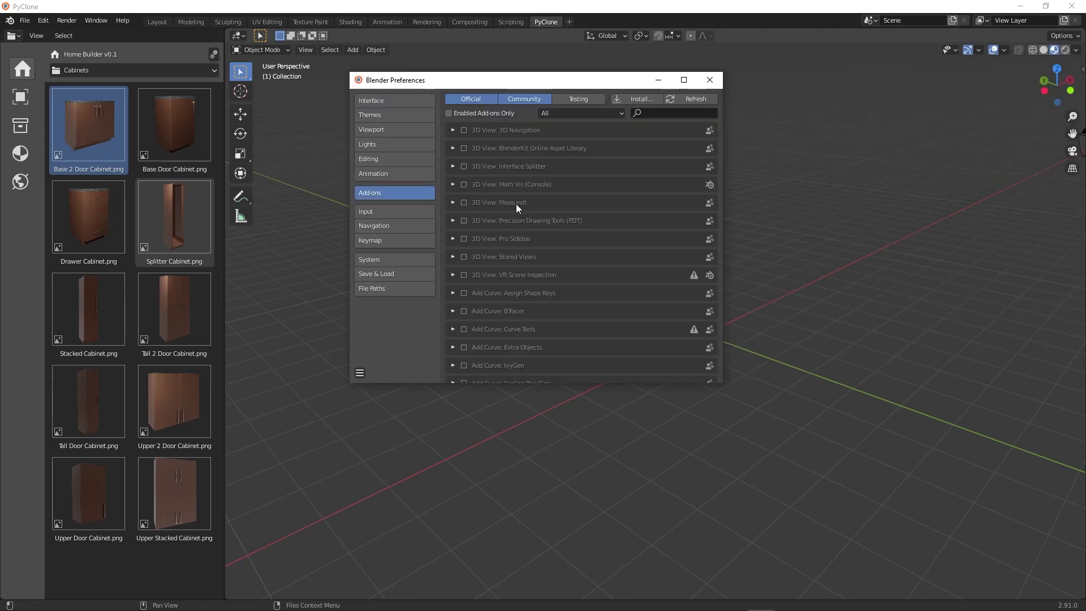
pyautogui.click(463, 166)
pyautogui.click(707, 80)
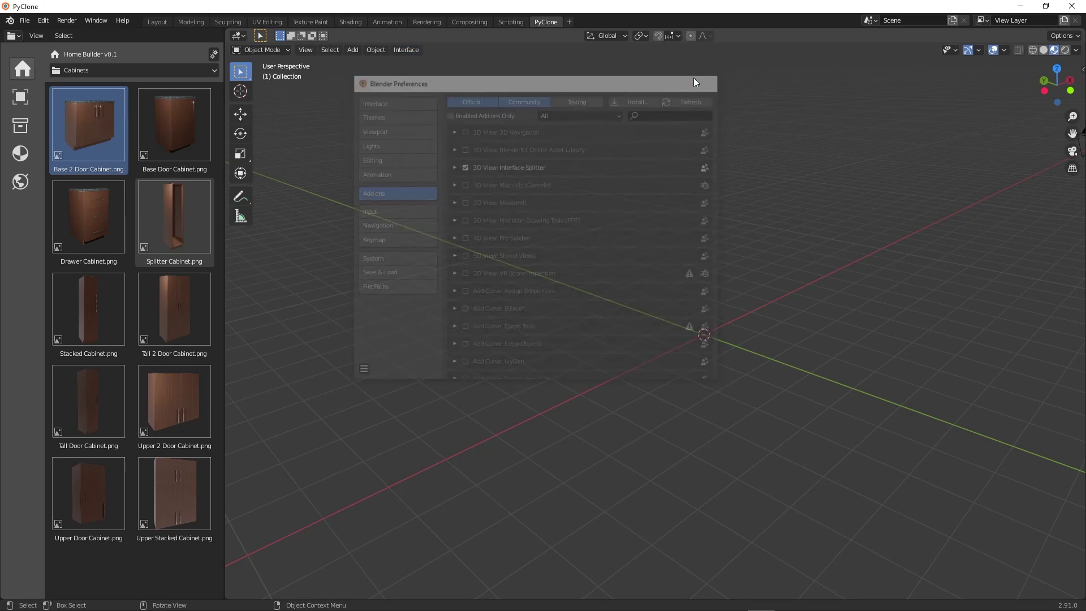
# Step: Delete the Camera through a split-off outliner, then merge the outliner back into the viewport
pyautogui.click(411, 50)
pyautogui.click(422, 74)
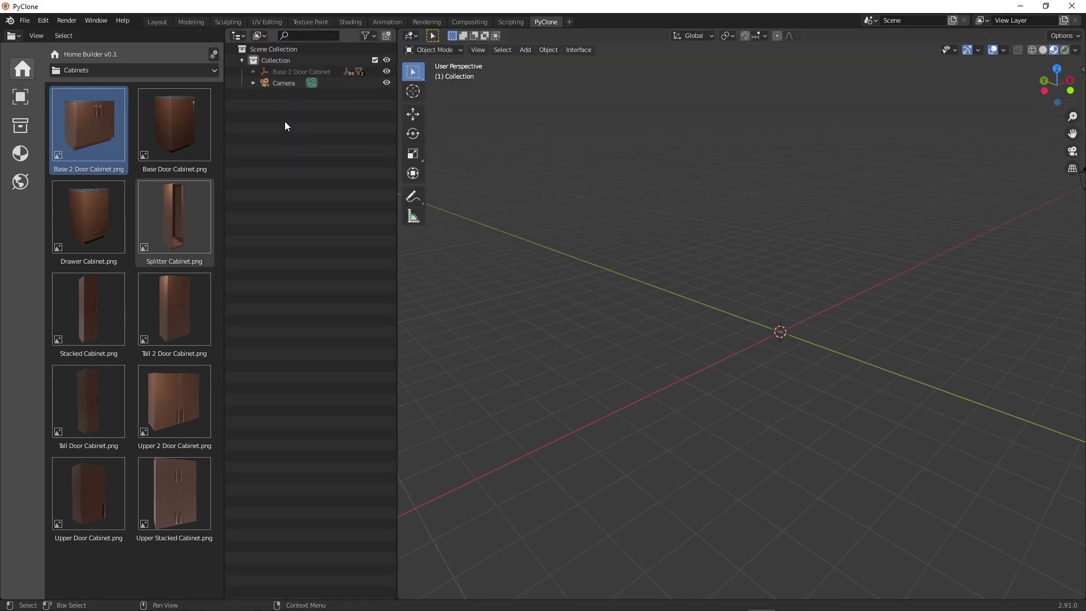
pyautogui.rightClick(273, 77)
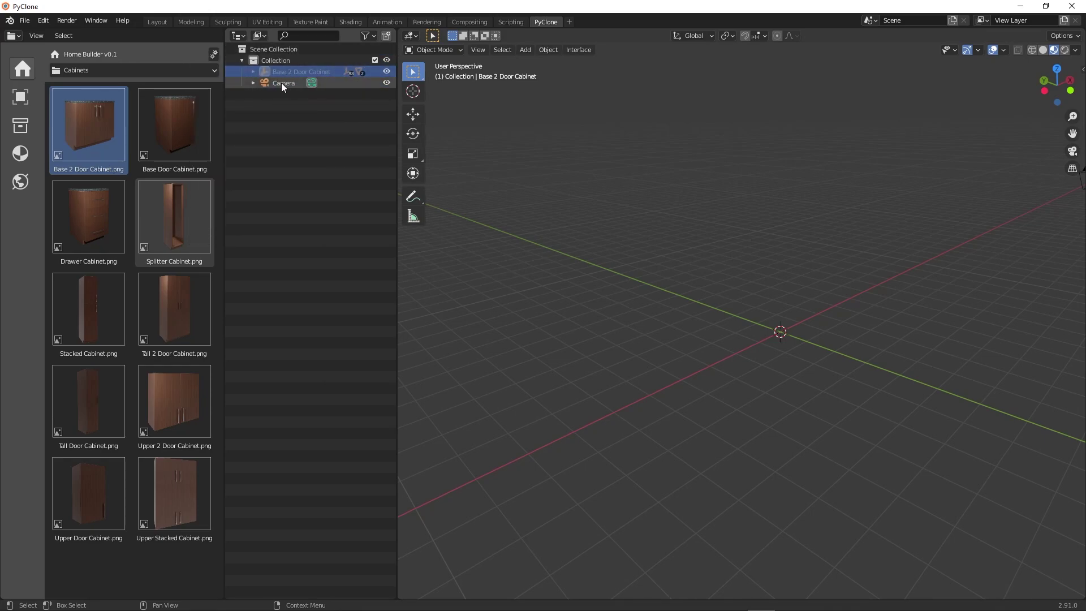
pyautogui.click(281, 82)
pyautogui.press('Delete')
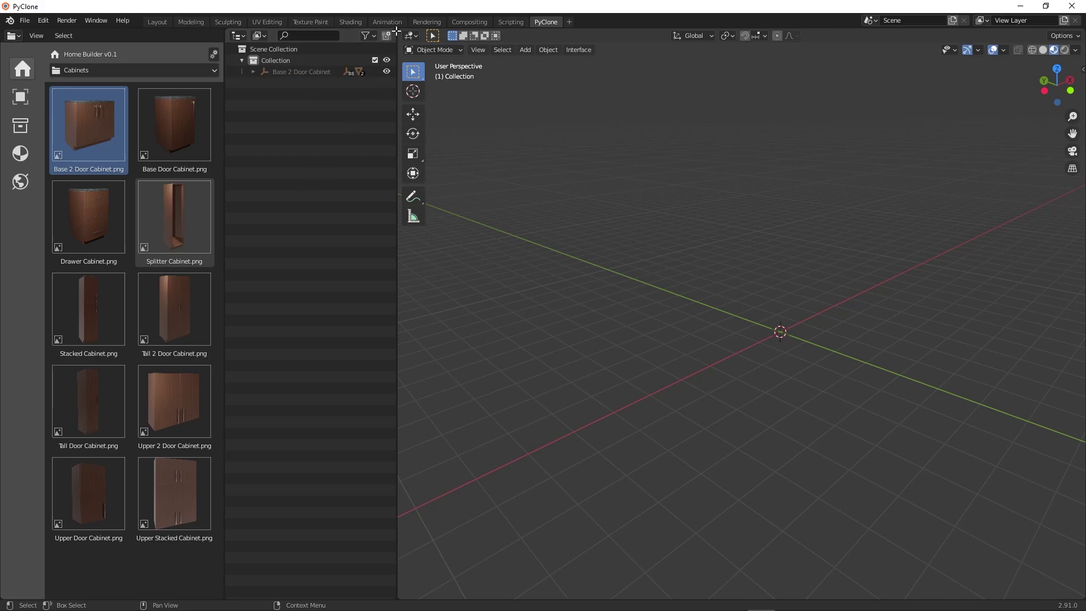
pyautogui.click(669, 286)
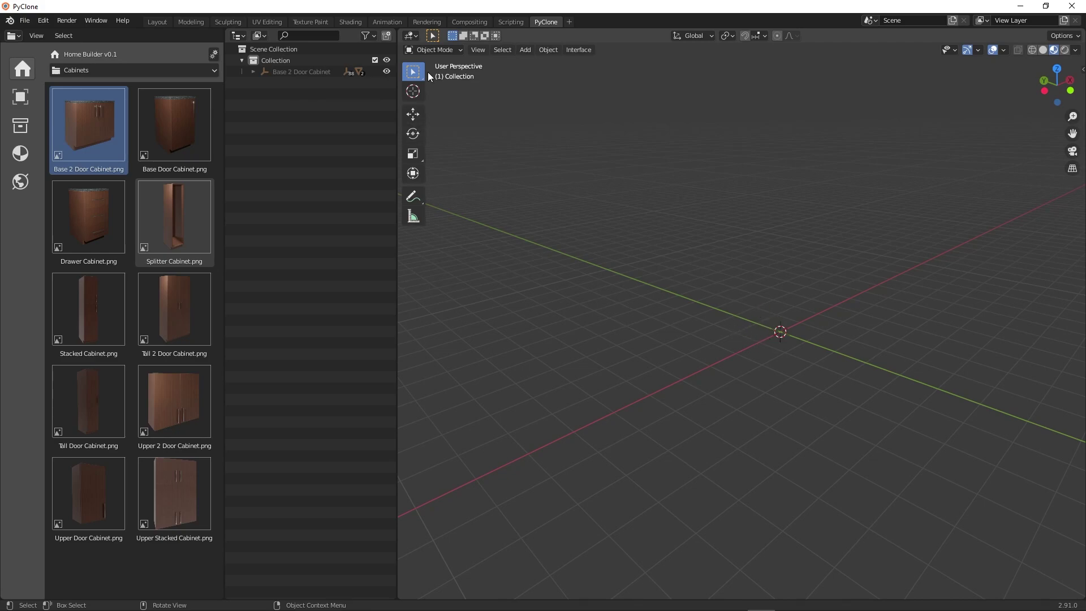
pyautogui.moveTo(398, 30); pyautogui.dragTo(373, 58)
# Step: Show Render properties beside the viewport, enable Screen Space Reflections, and drag in another Base 2 Door Cabinet
pyautogui.click(405, 50)
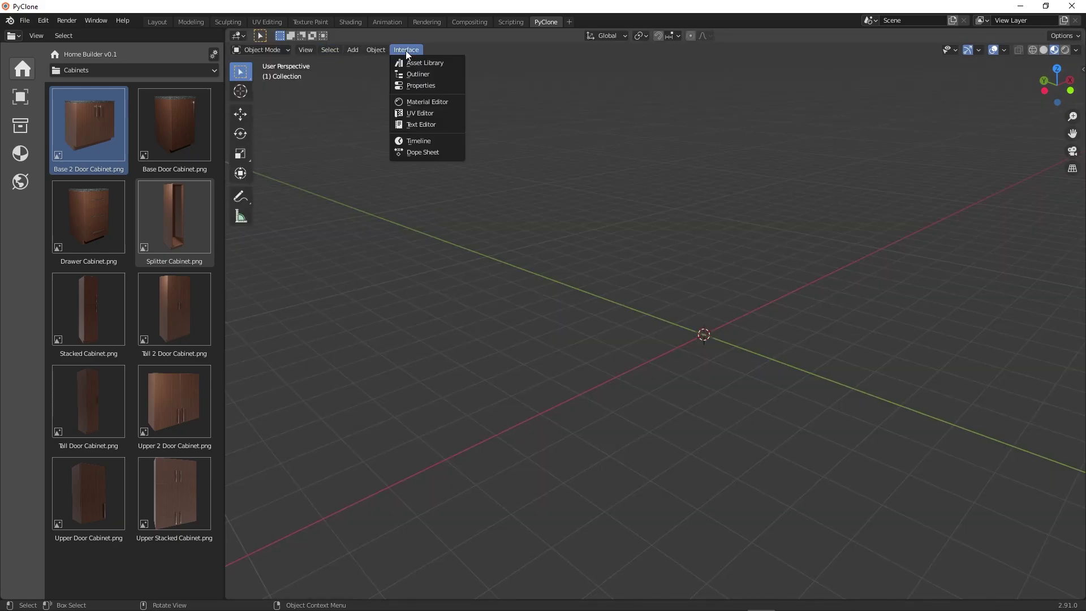
pyautogui.click(417, 84)
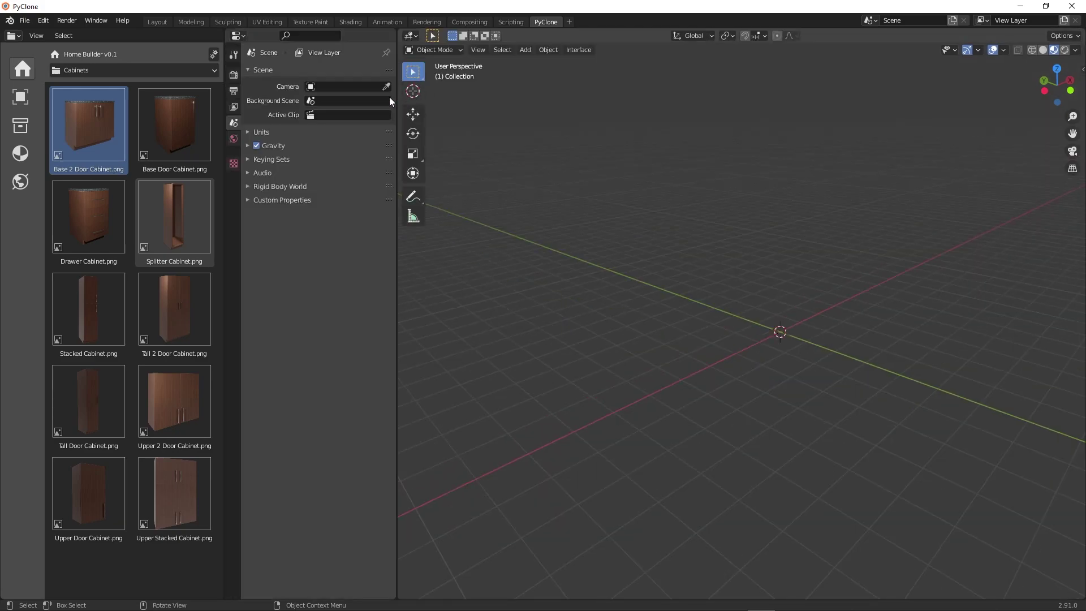
pyautogui.click(233, 76)
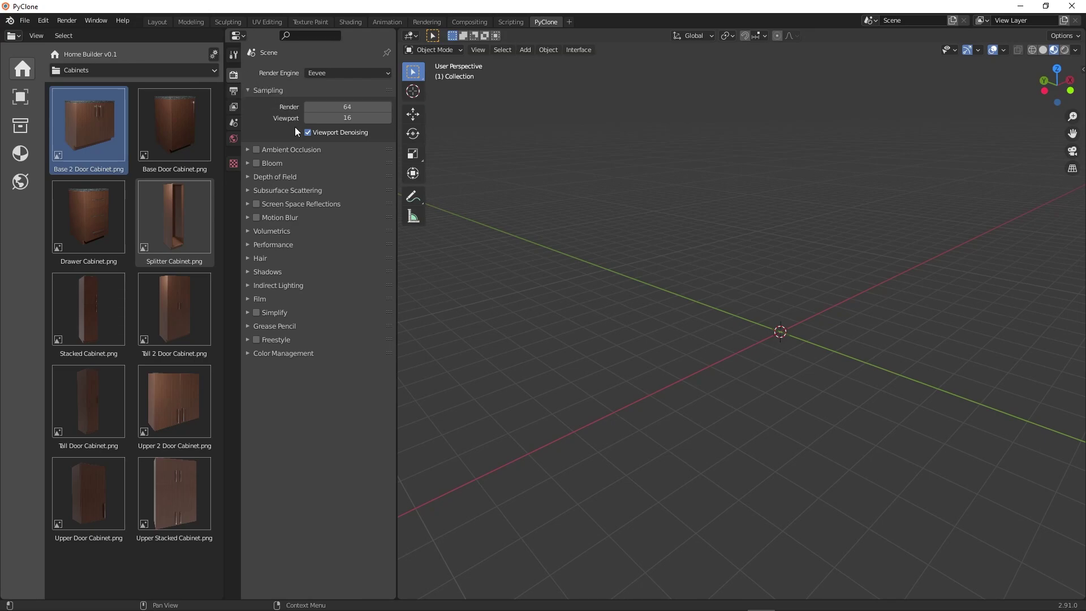
pyautogui.click(257, 204)
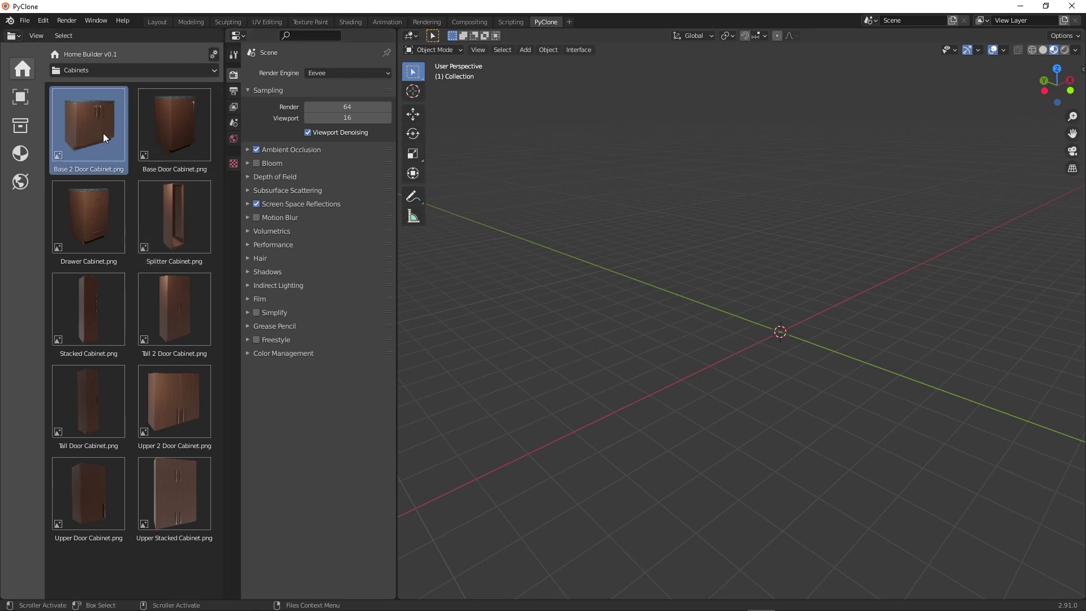
pyautogui.moveTo(103, 133); pyautogui.dragTo(748, 333)
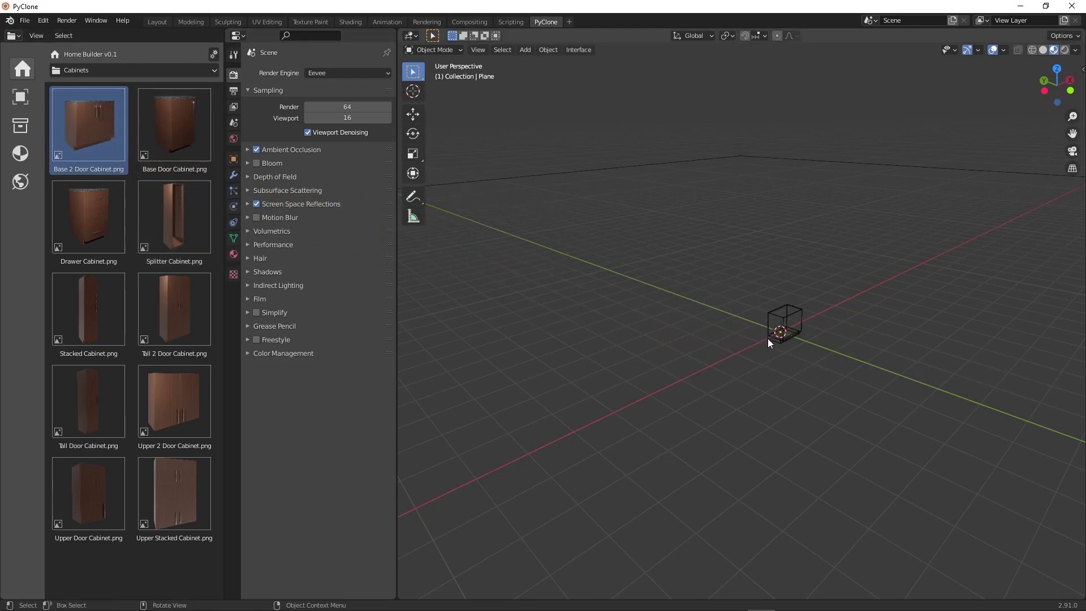
# Step: Drop the cabinet near the origin and compare Ambient Occlusion and Screen Space Reflections off versus on
pyautogui.click(802, 324)
pyautogui.scroll(8, 783, 308)
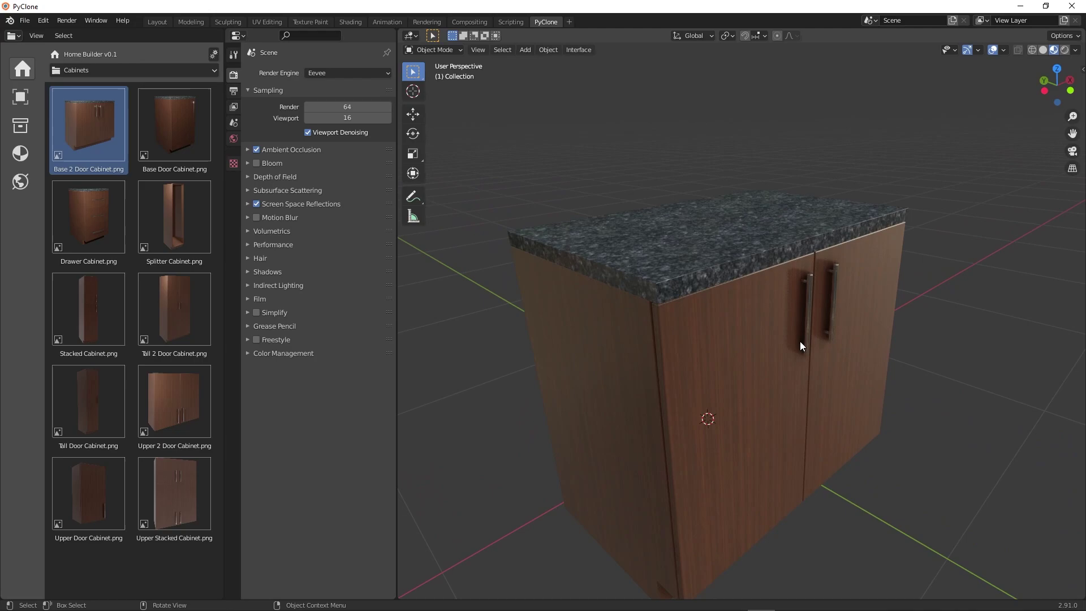
pyautogui.click(253, 150)
pyautogui.click(256, 204)
pyautogui.moveTo(703, 314); pyautogui.dragTo(704, 307, button='middle')
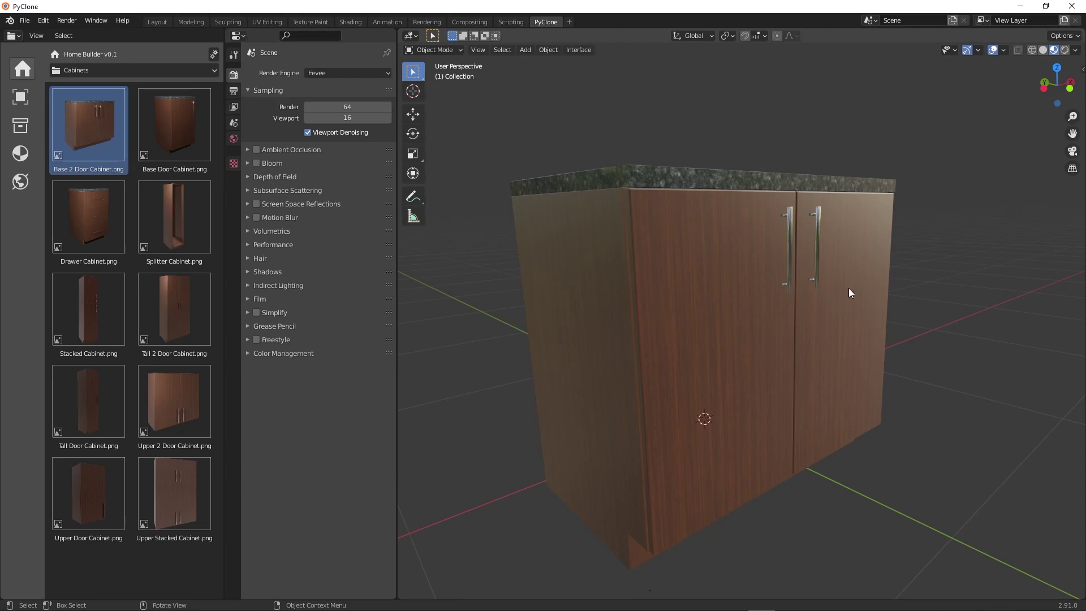
pyautogui.click(257, 149)
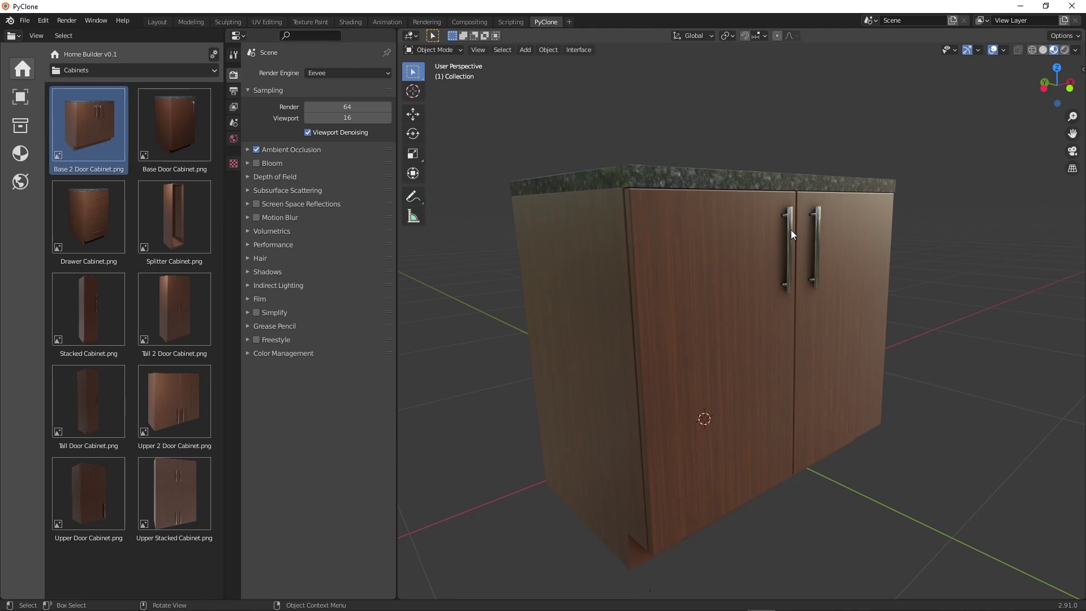
pyautogui.click(256, 204)
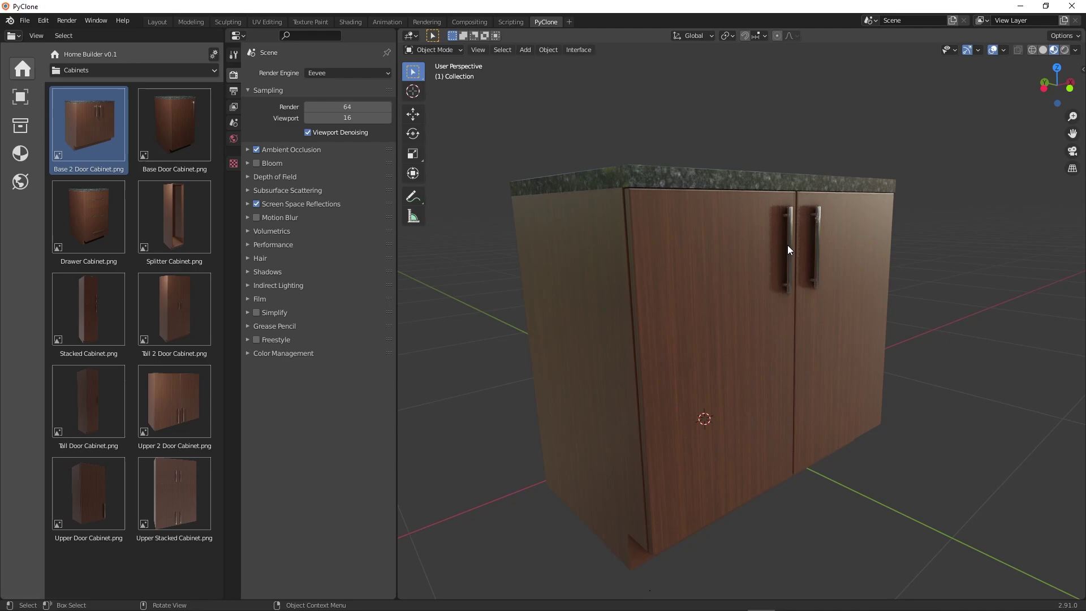
pyautogui.scroll(-4, 805, 270)
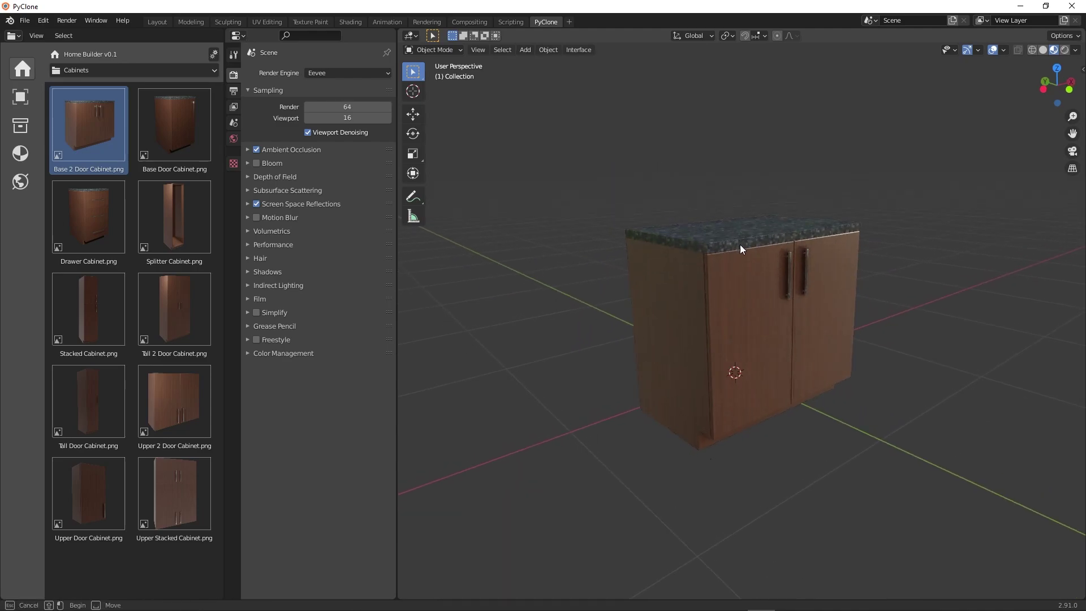
# Step: Remove the Base 2 Door Cabinet with Cabinet Commands > Delete Cabinet
pyautogui.click(740, 244)
pyautogui.click(727, 249)
pyautogui.rightClick(728, 246)
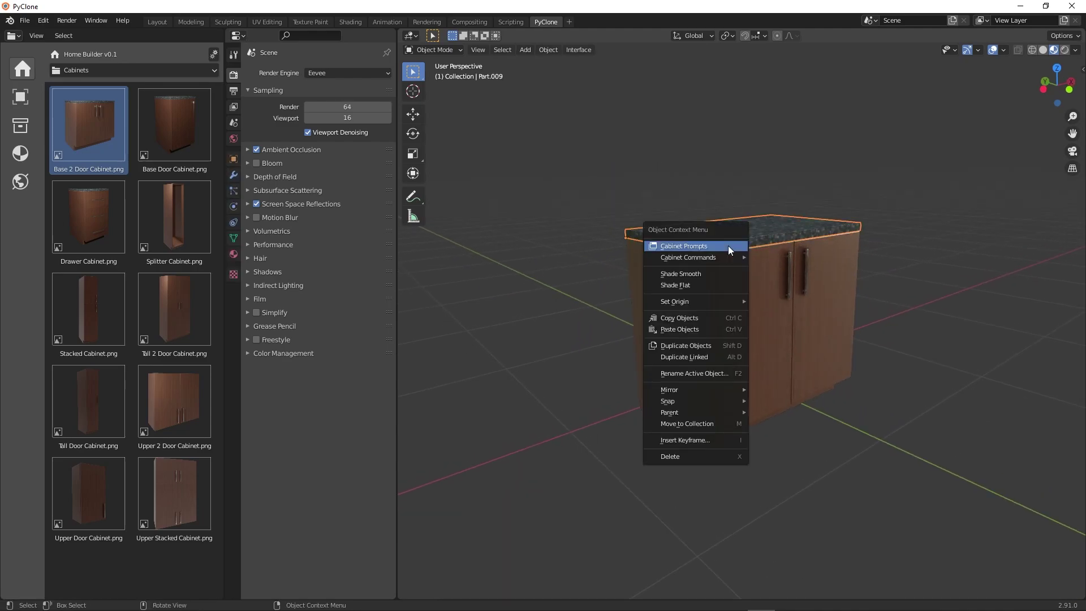
pyautogui.moveTo(696, 257)
pyautogui.click(790, 323)
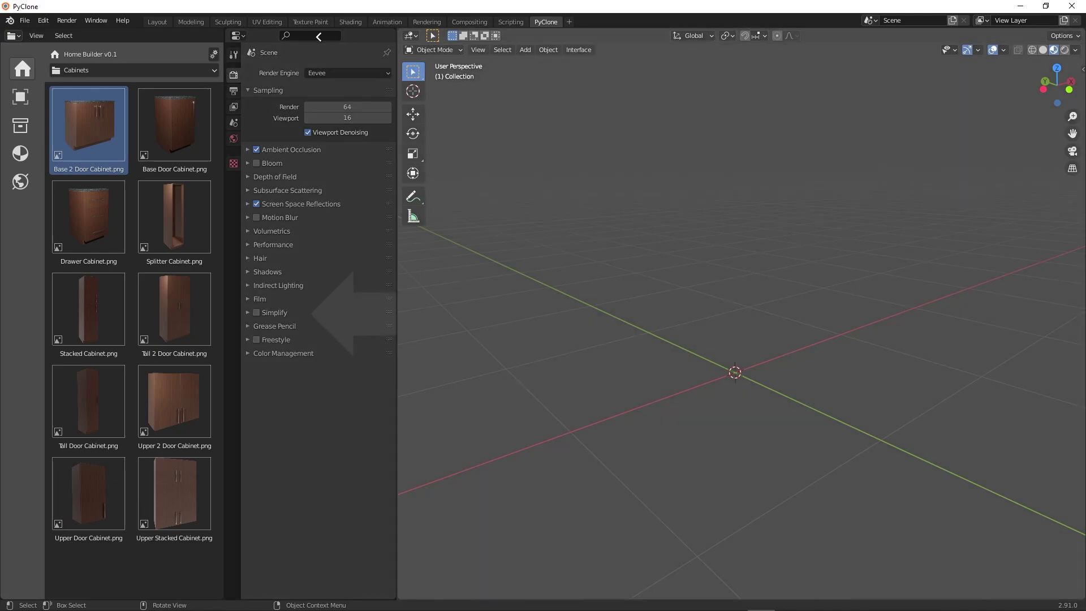
# Step: Let the viewport fill the window, save the empty scene as the startup file, and quit
pyautogui.moveTo(319, 36); pyautogui.dragTo(295, 70)
pyautogui.moveTo(503, 201); pyautogui.dragTo(552, 259, button='middle')
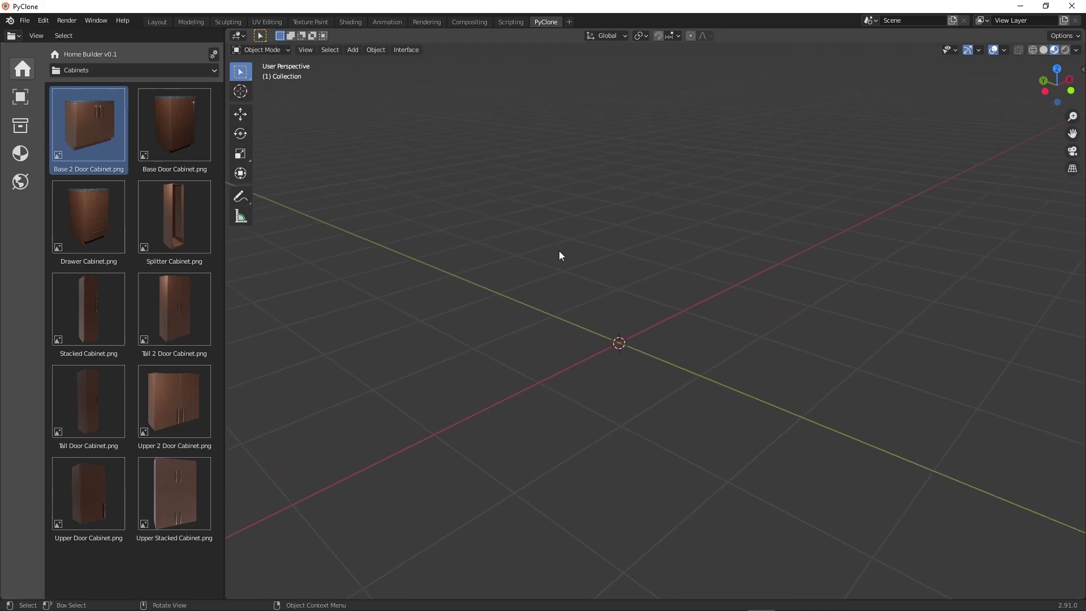
pyautogui.click(25, 21)
pyautogui.moveTo(69, 212)
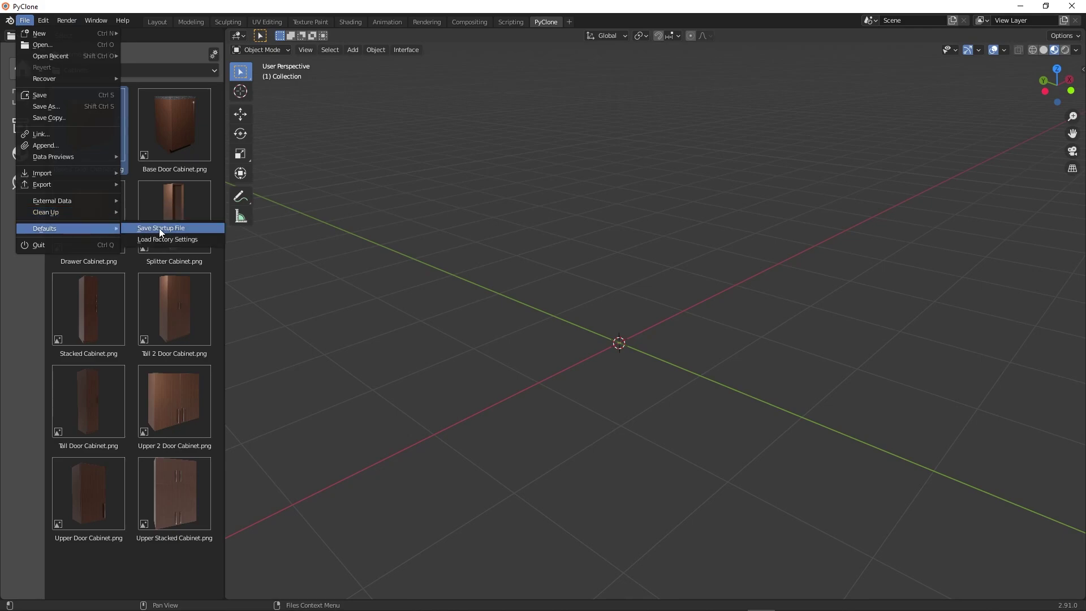
pyautogui.click(160, 230)
pyautogui.click(160, 229)
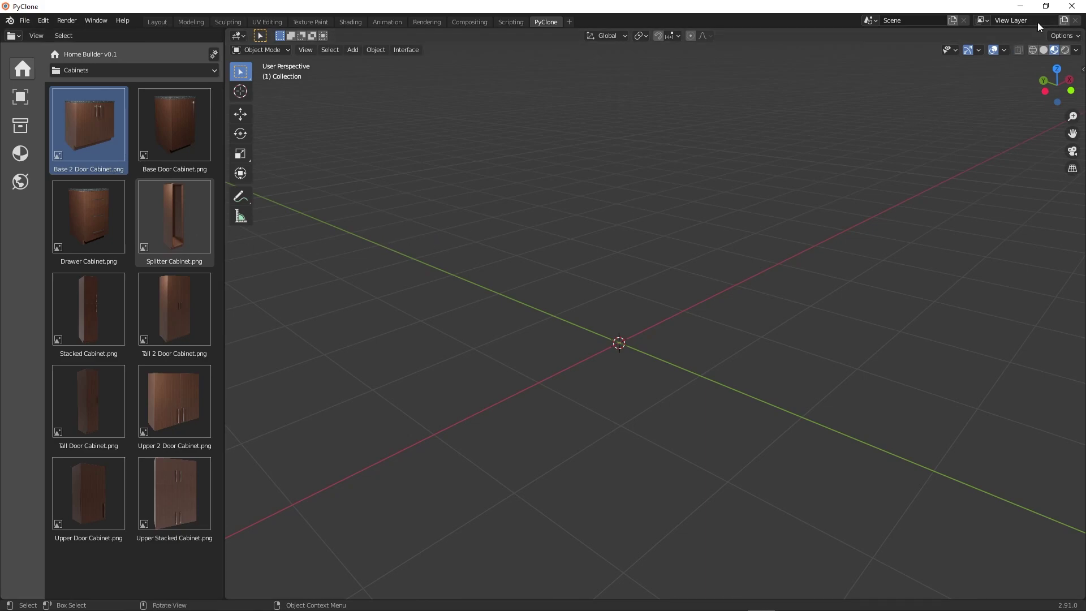
pyautogui.click(1072, 6)
pyautogui.click(573, 330)
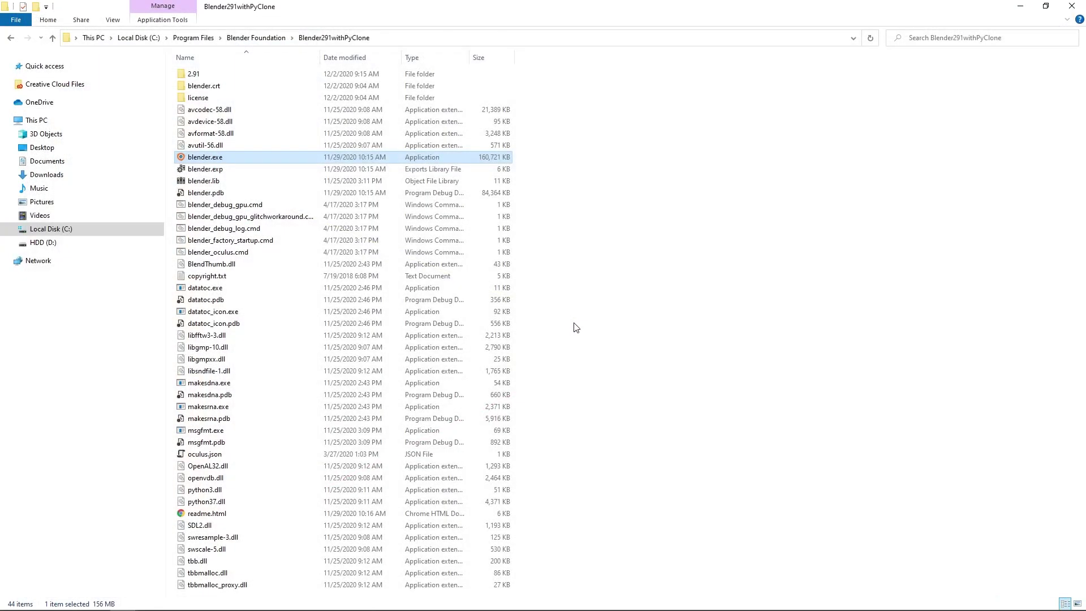
pyautogui.doubleClick(223, 79)
pyautogui.doubleClick(214, 78)
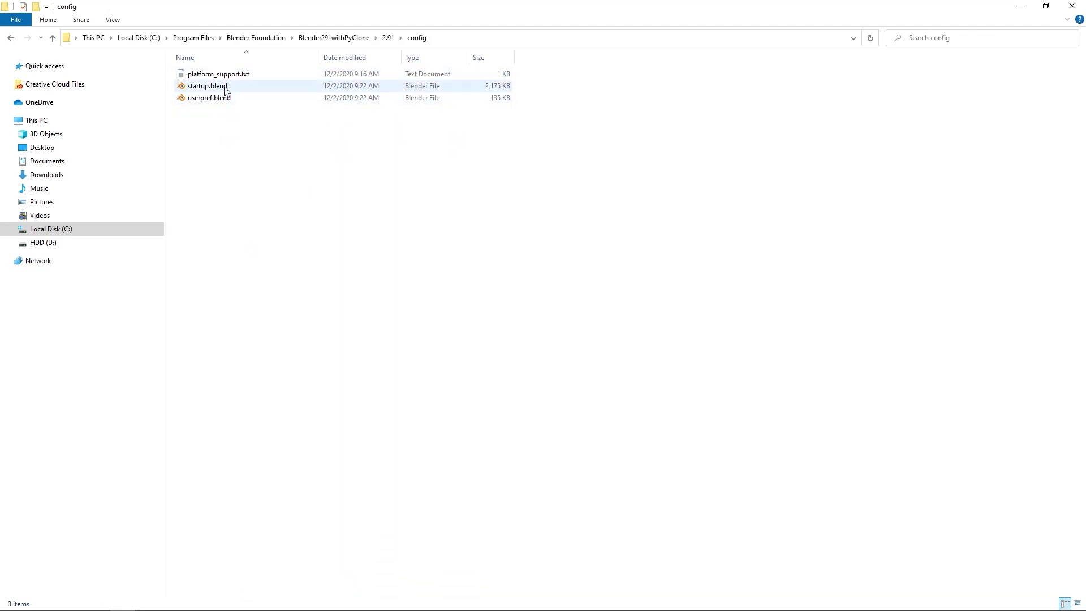
pyautogui.click(334, 38)
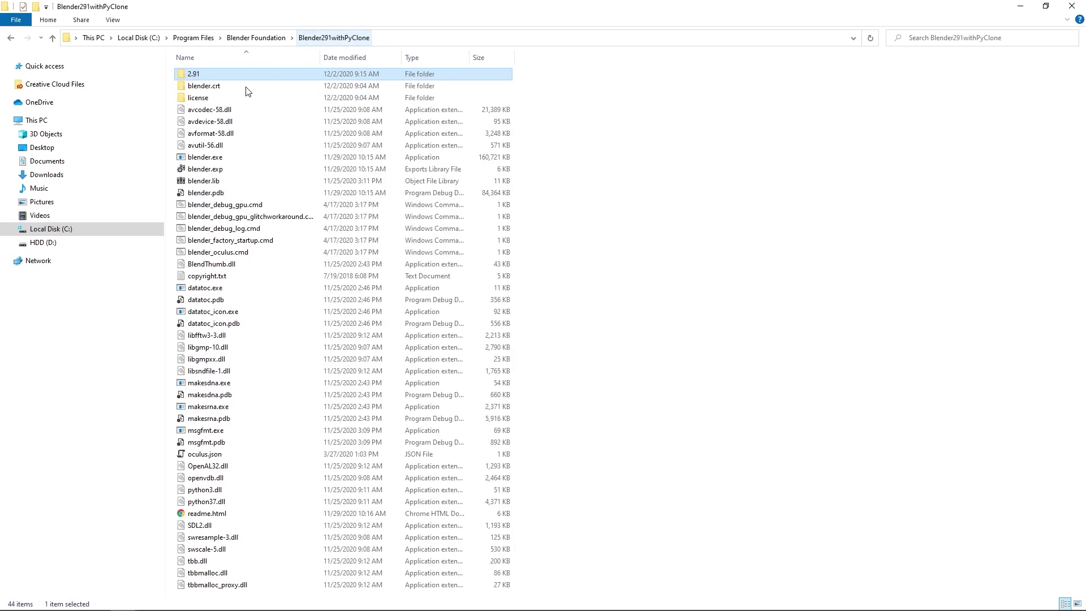
pyautogui.click(223, 161)
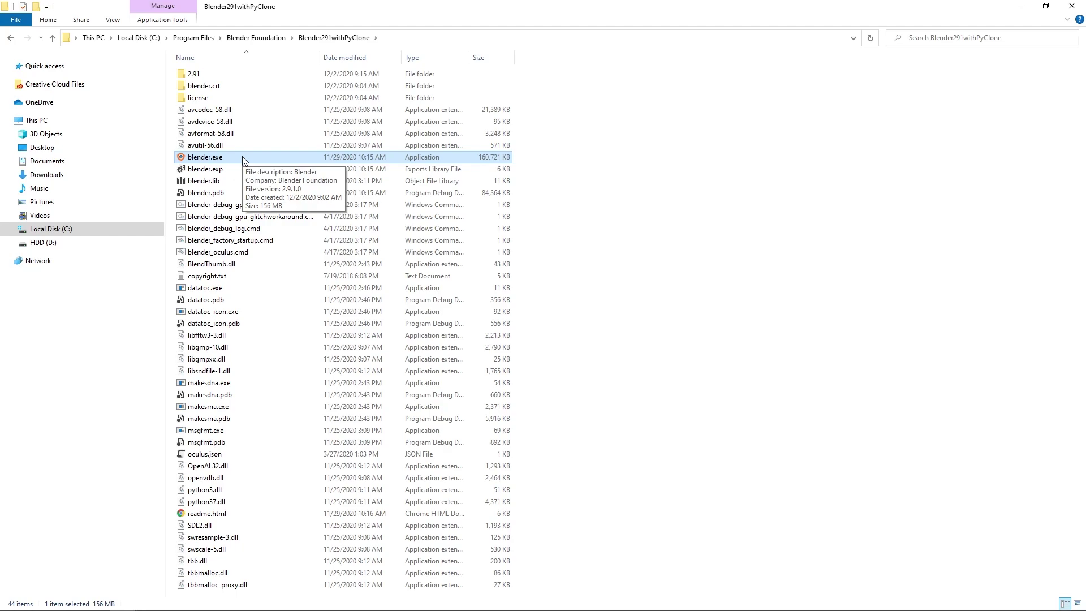
# Step: Copy the PyClone and Library_Home_Builder folders from 2.91 > scripts > addons
pyautogui.doubleClick(233, 78)
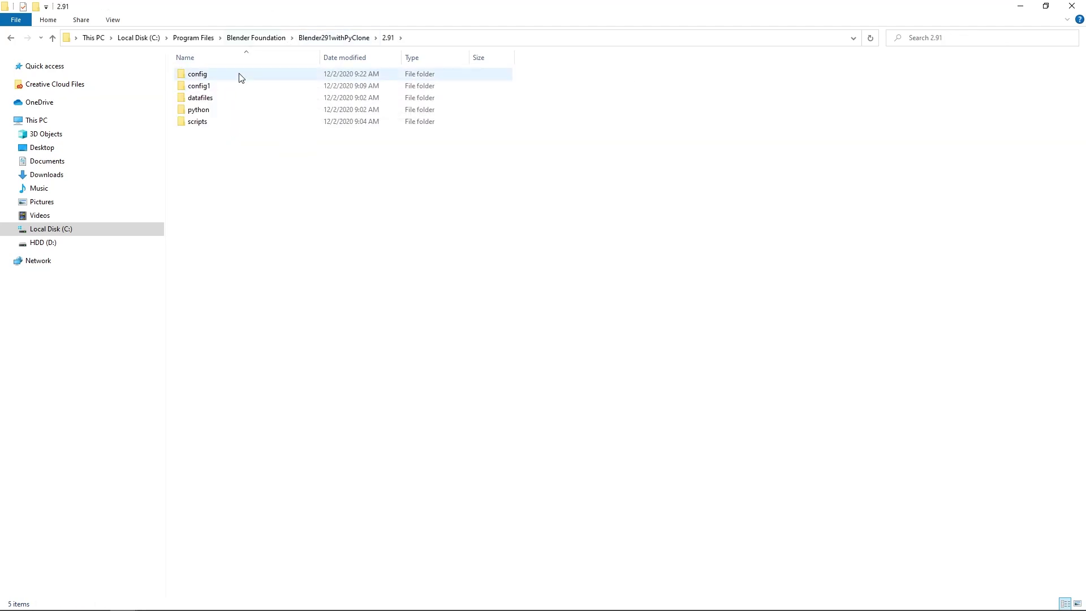
pyautogui.doubleClick(219, 127)
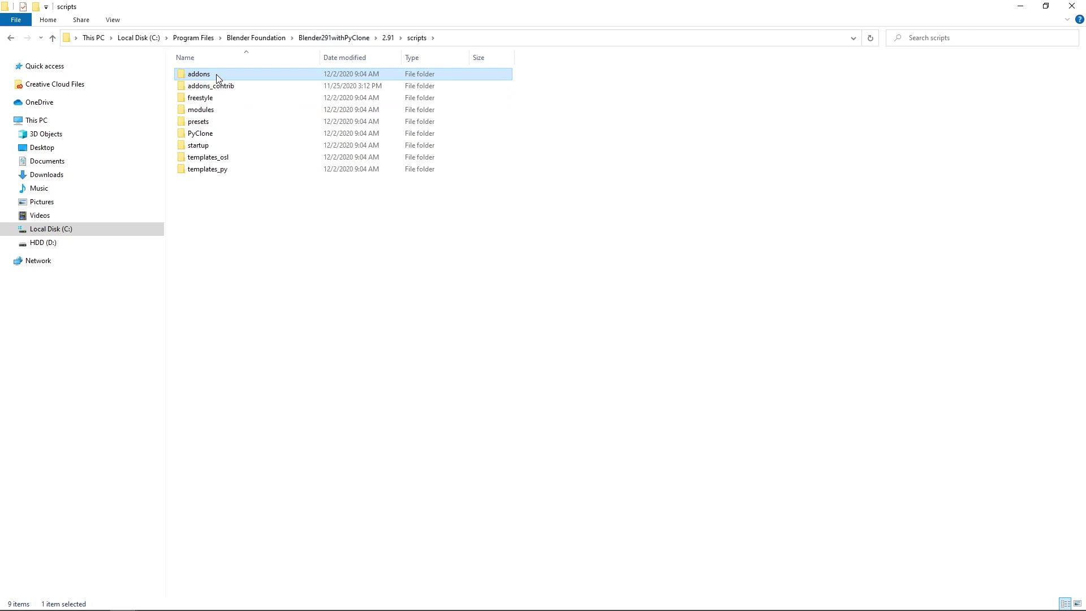
pyautogui.doubleClick(218, 76)
pyautogui.scroll(-10, 249, 236)
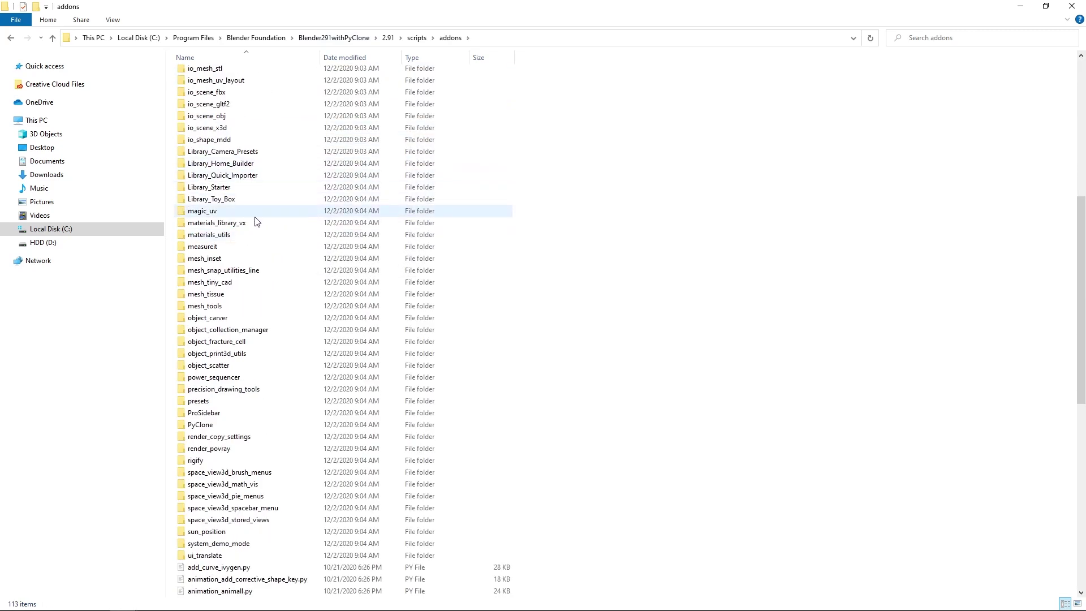
pyautogui.click(217, 426)
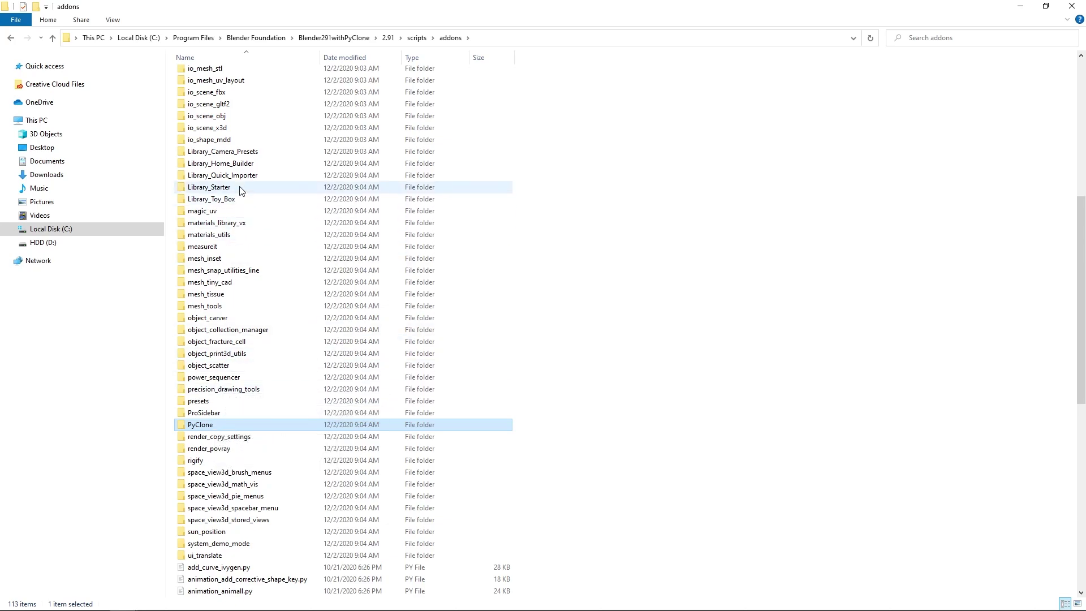
pyautogui.keyDown('ctrl'); pyautogui.click(241, 163); pyautogui.keyUp('ctrl')
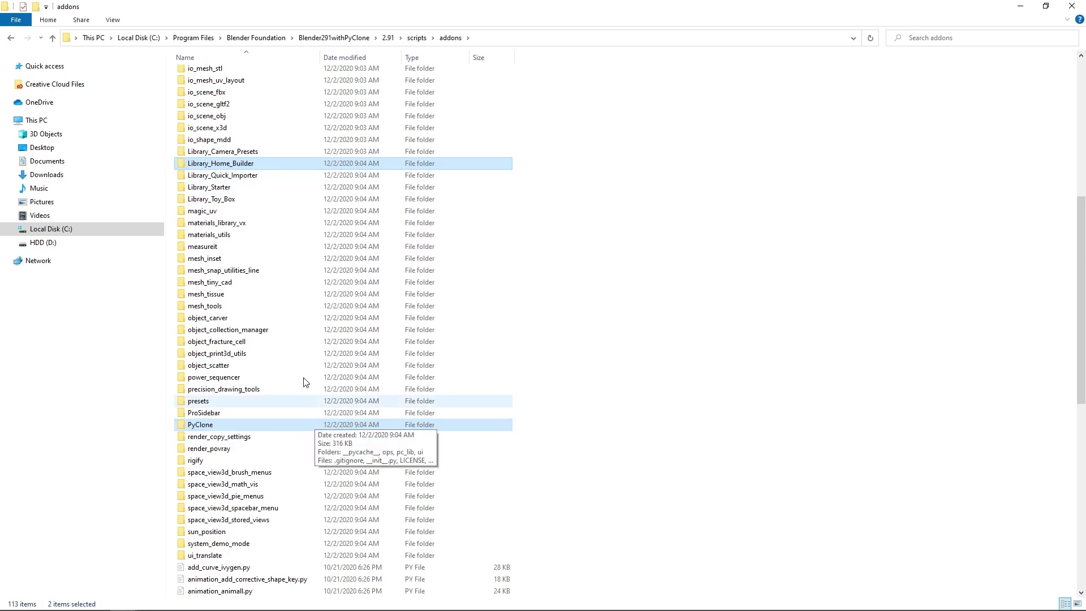
pyautogui.rightClick(250, 162)
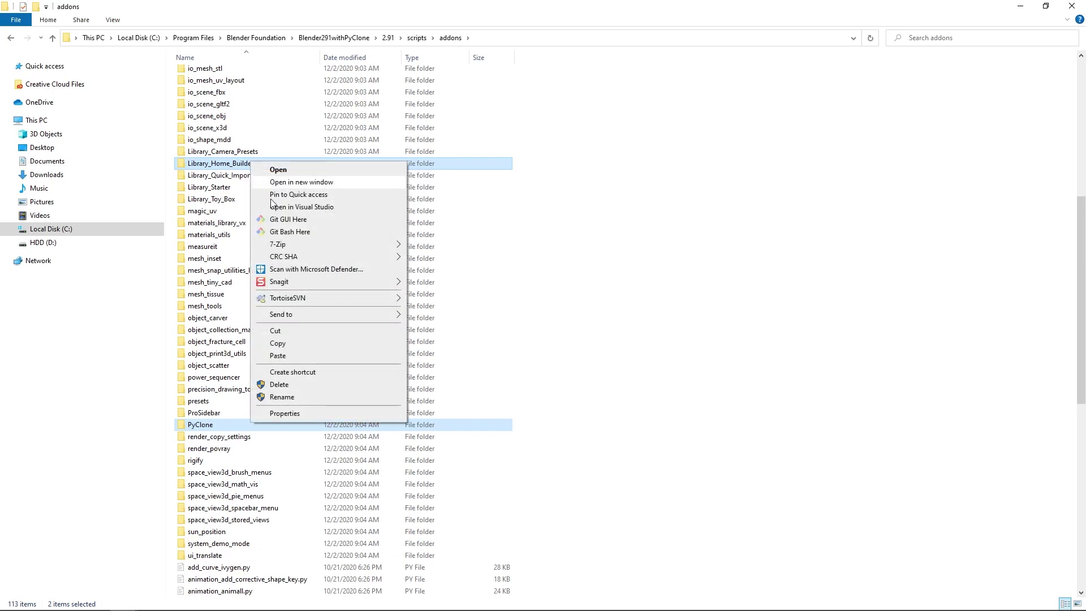
pyautogui.click(300, 343)
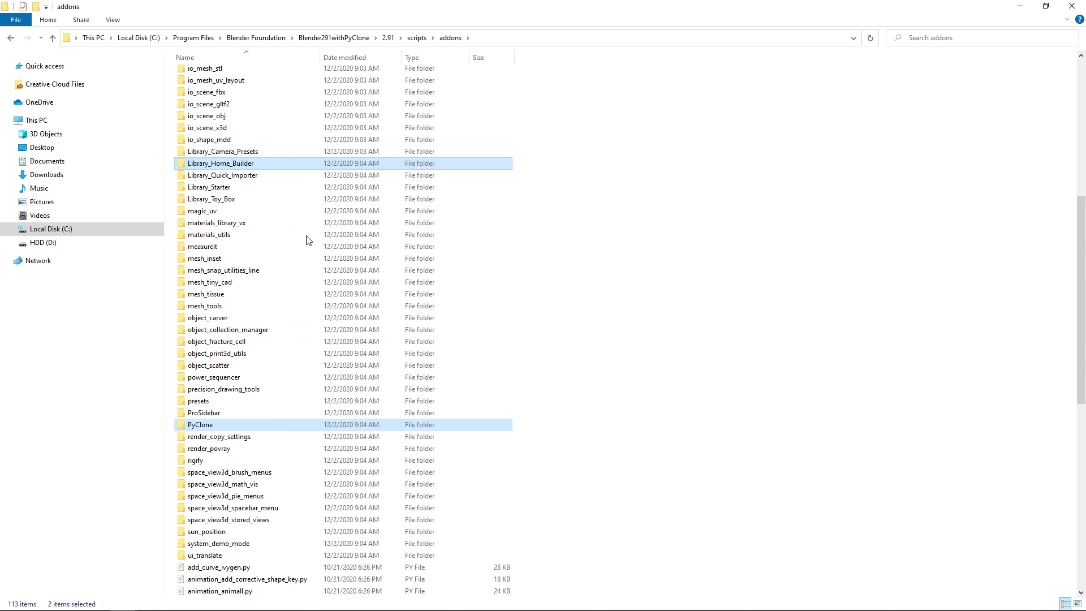
# Step: Paste both add-on folders into standard Blender 2.91's scripts > addons folder with admin permission
pyautogui.click(263, 37)
pyautogui.doubleClick(247, 99)
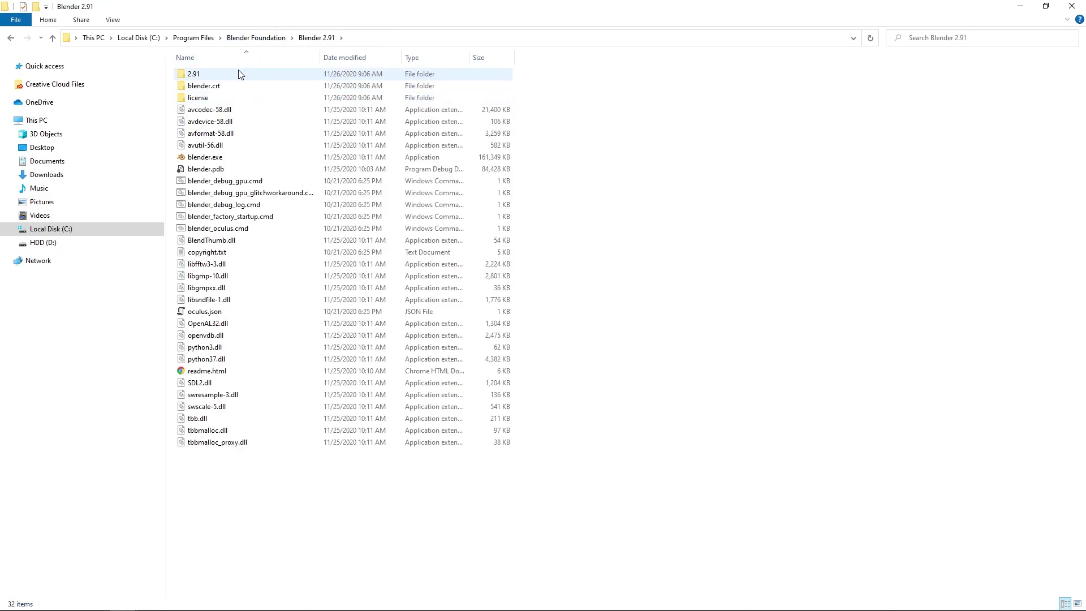
pyautogui.doubleClick(240, 75)
pyautogui.doubleClick(247, 100)
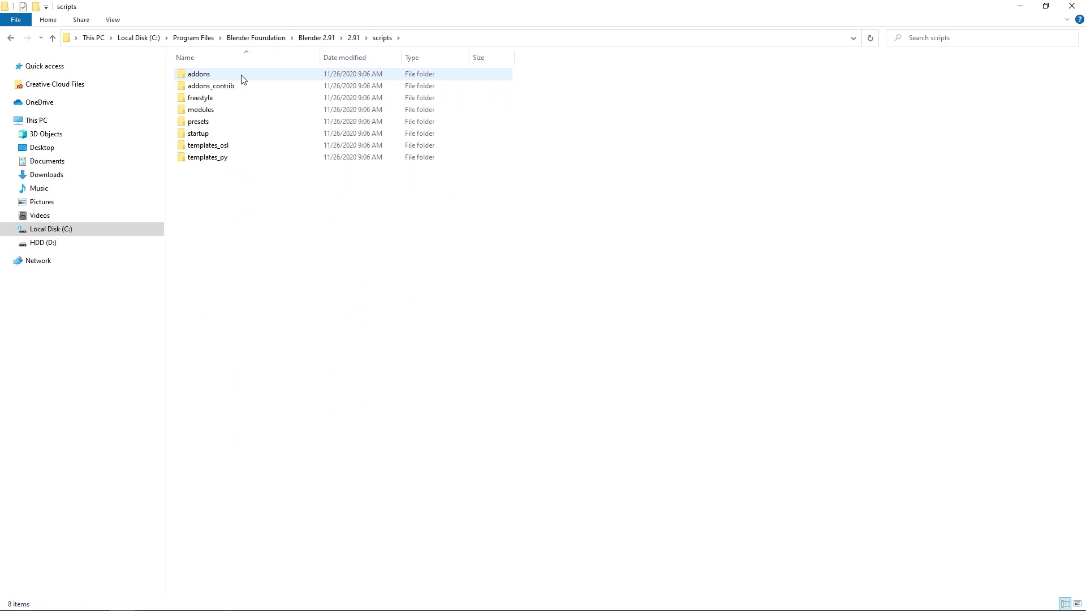
pyautogui.doubleClick(243, 75)
pyautogui.rightClick(597, 227)
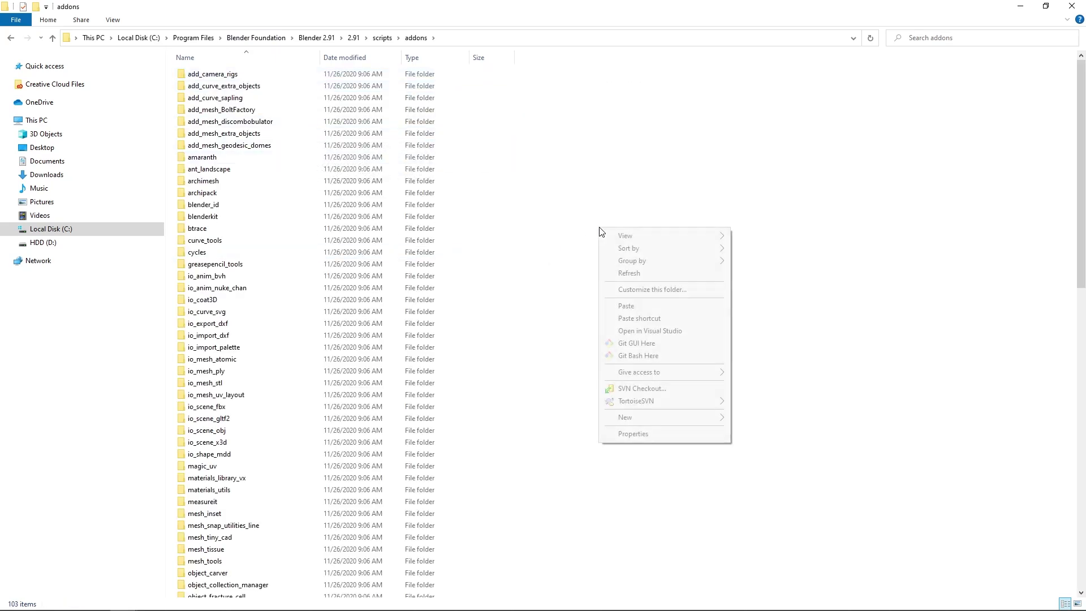
pyautogui.click(627, 306)
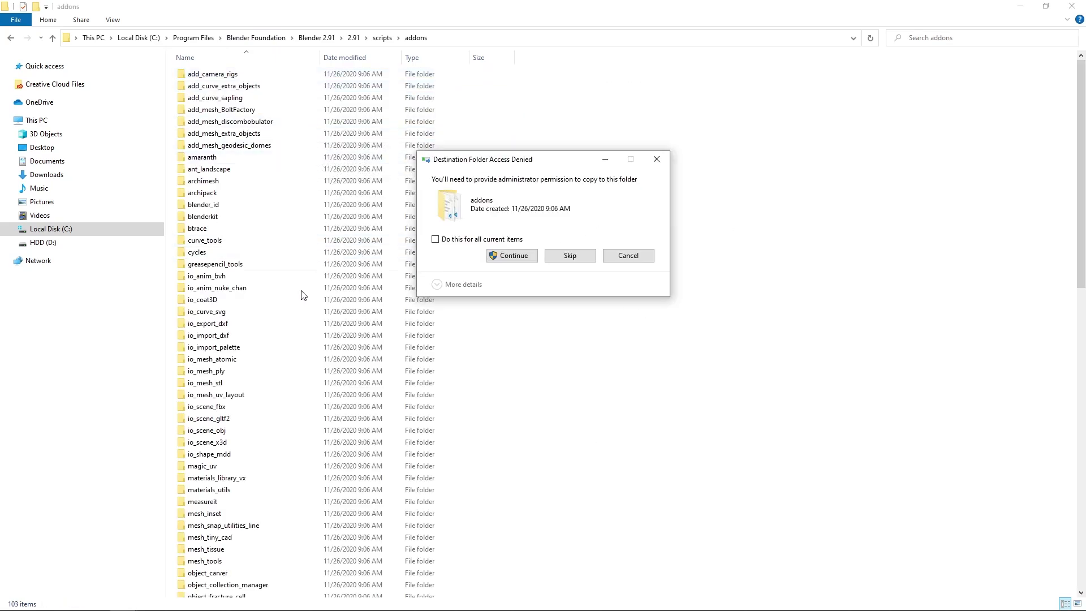
pyautogui.click(512, 255)
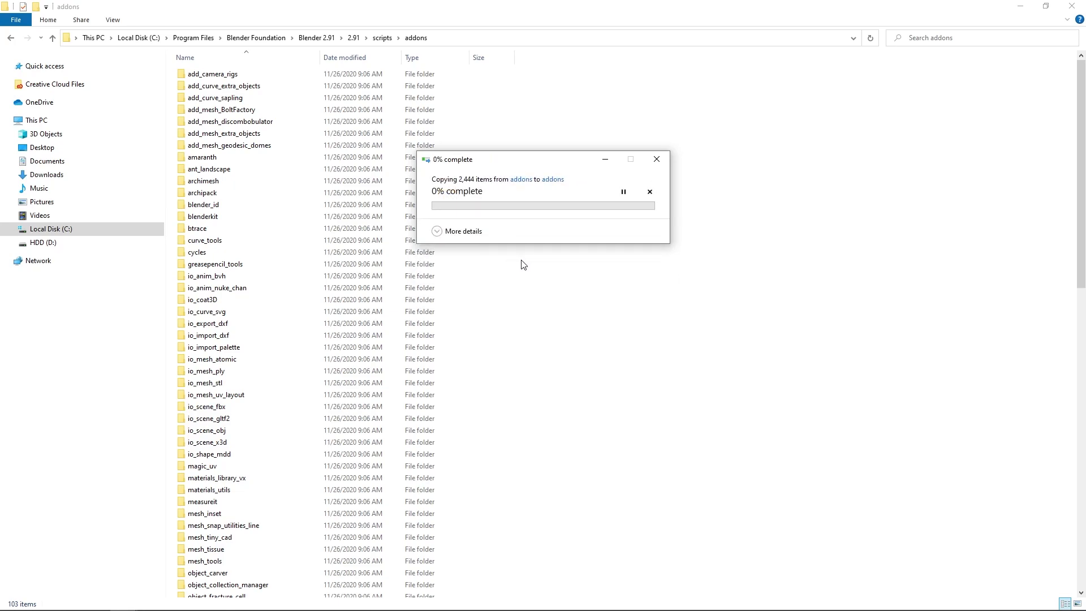
pyautogui.scroll(-6, 543, 255)
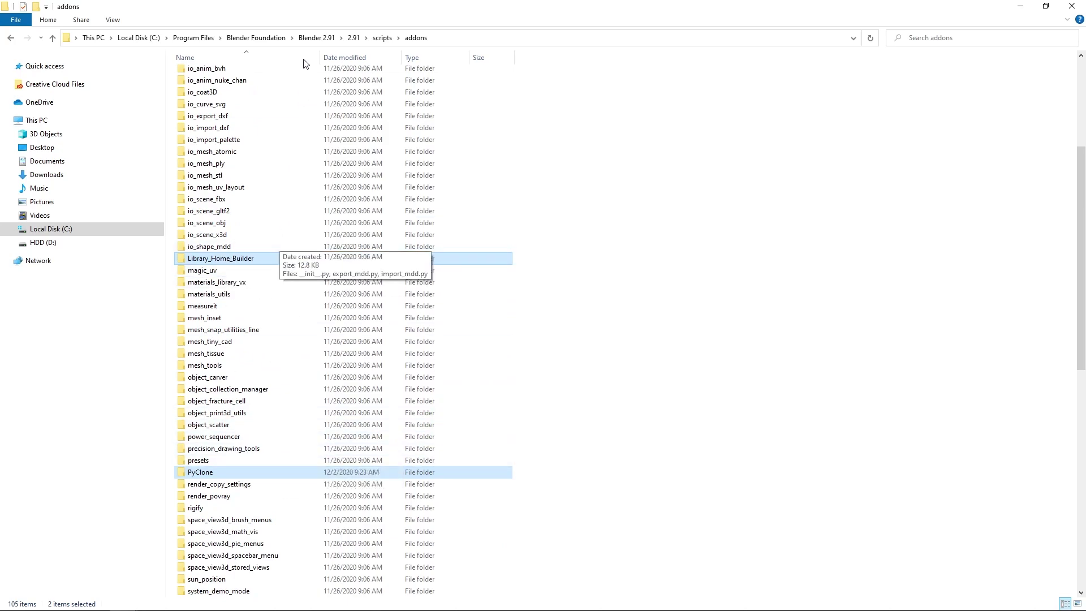
pyautogui.click(306, 37)
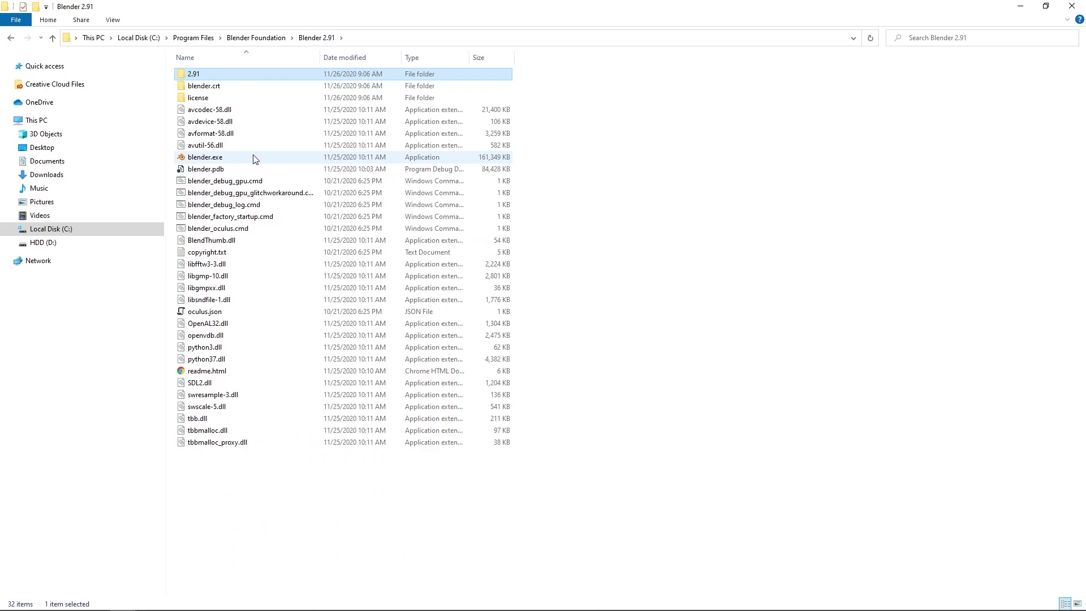